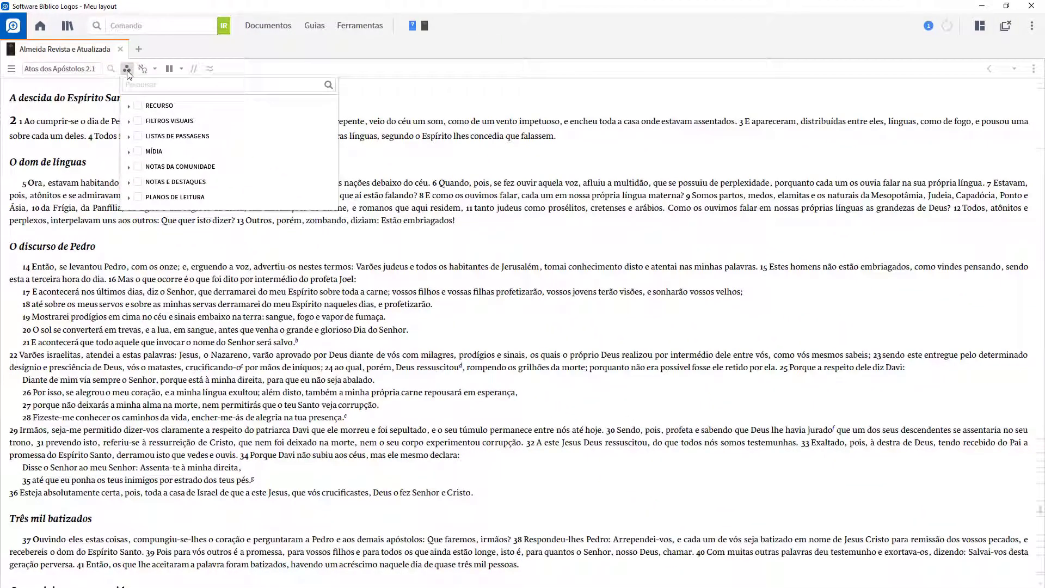
- Enable the visual filter groups Recurso, Filtros visuais, Listas de passagens, Mídia, Notas da comunidade, Notas e destaques and Planos de leitura
{"action": "left_click", "coordinate": [138, 105]}
{"action": "left_click", "coordinate": [138, 121]}
{"action": "left_click", "coordinate": [139, 137]}
{"action": "left_click", "coordinate": [138, 152]}
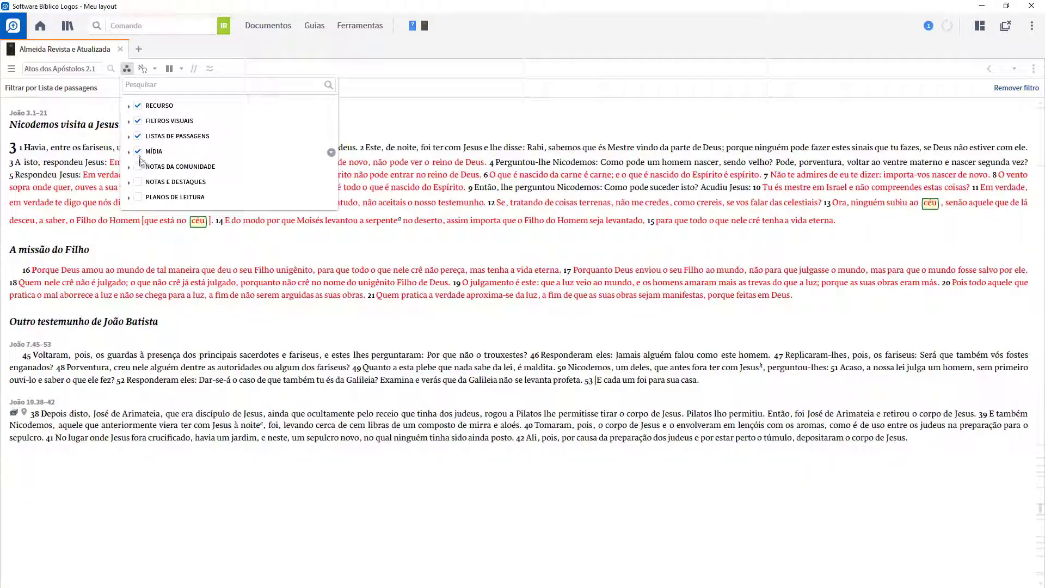
{"action": "left_click", "coordinate": [139, 167]}
{"action": "left_click", "coordinate": [138, 182]}
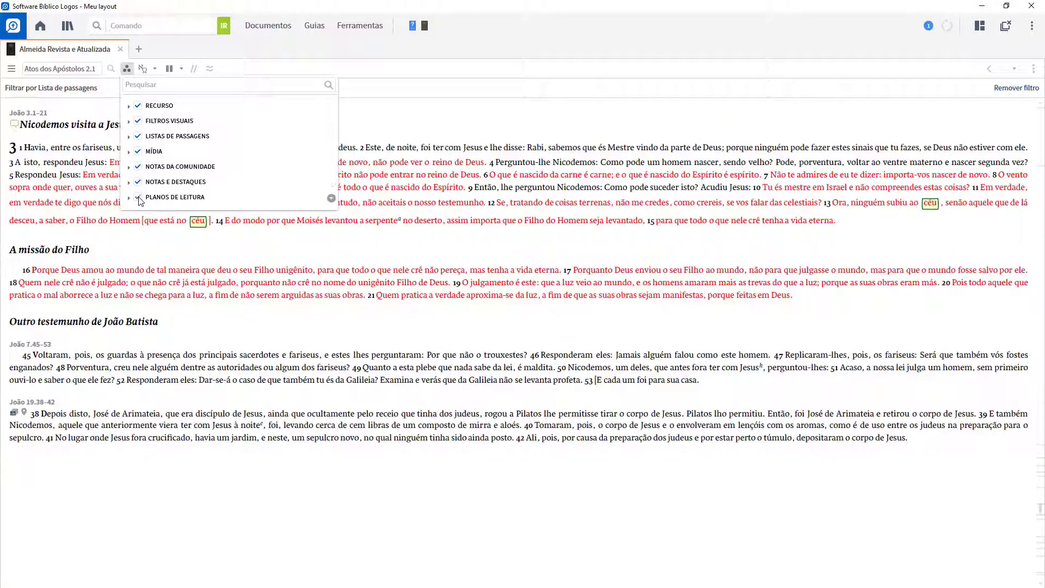
{"action": "left_click", "coordinate": [131, 236]}
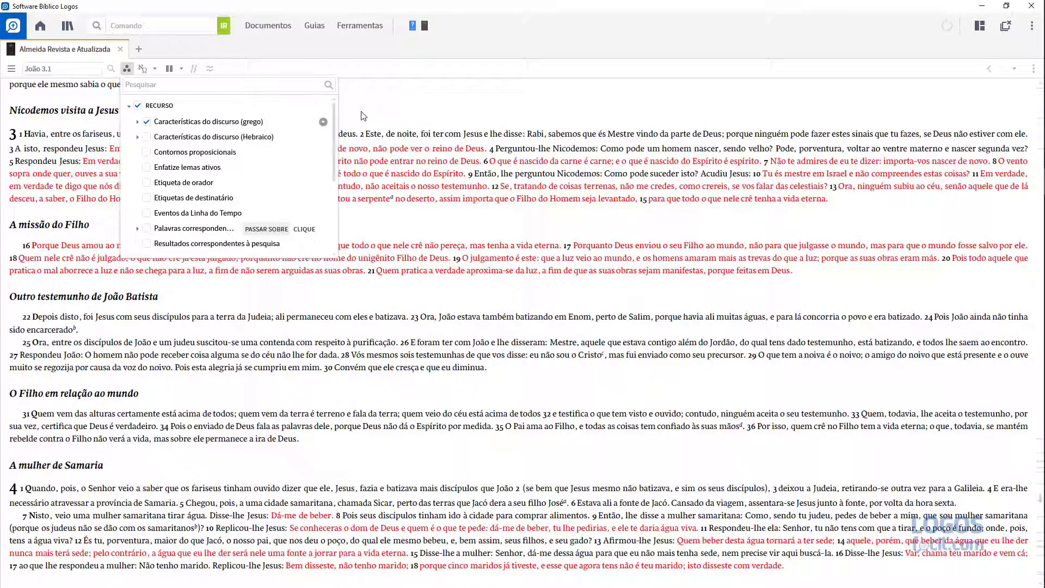
- View João 3 with the Características do discurso (grego) filter applied and inspect a discourse label beside verse 2
{"action": "left_click", "coordinate": [363, 116]}
{"action": "left_click", "coordinate": [361, 112]}
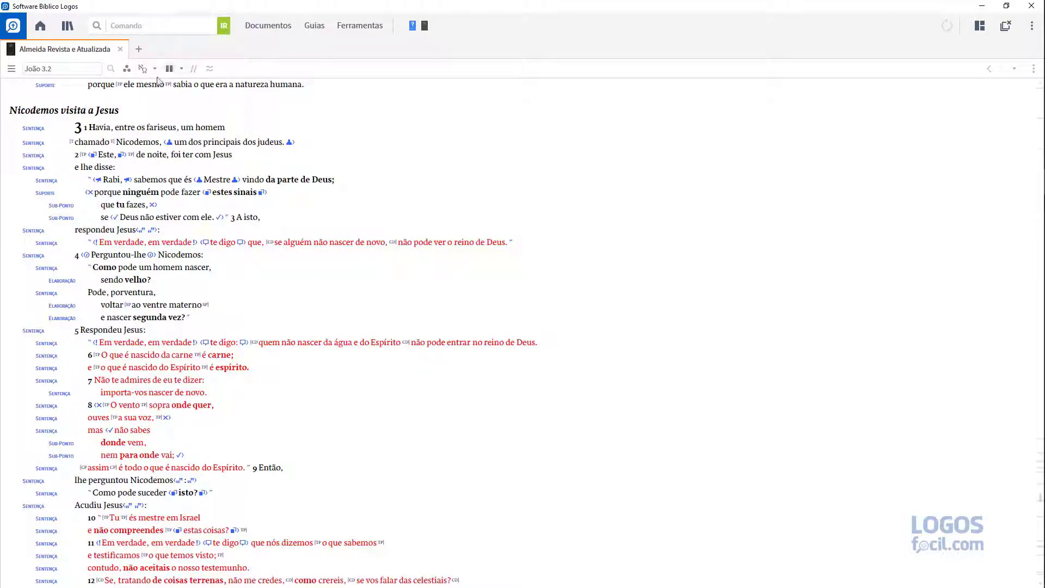
{"action": "left_click", "coordinate": [49, 197]}
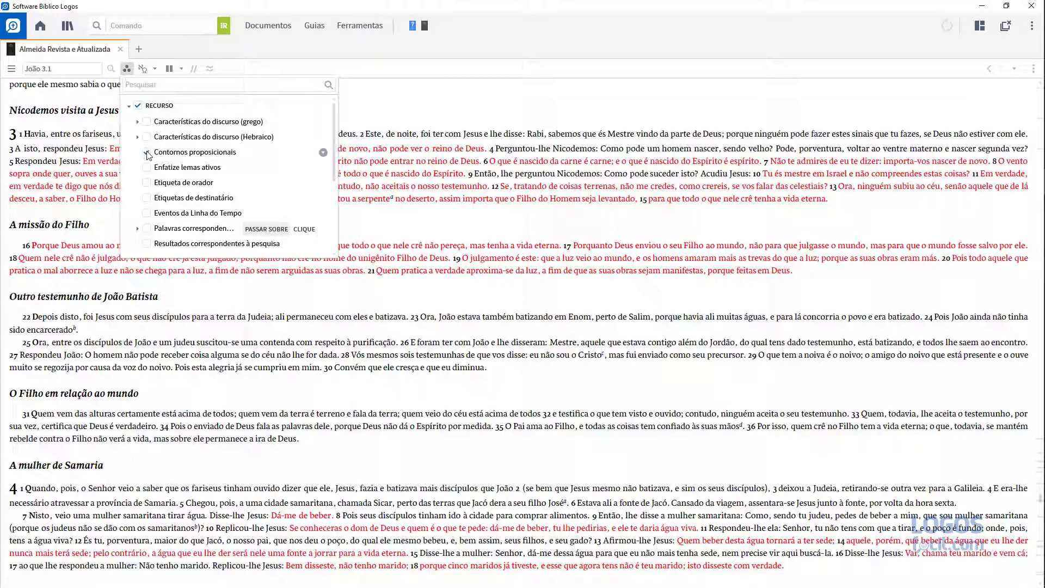
- Turn on Contornos proposicionais for the Bible text and open the Caracterização label beside João 3.1
{"action": "left_click", "coordinate": [146, 152]}
{"action": "left_click", "coordinate": [365, 126]}
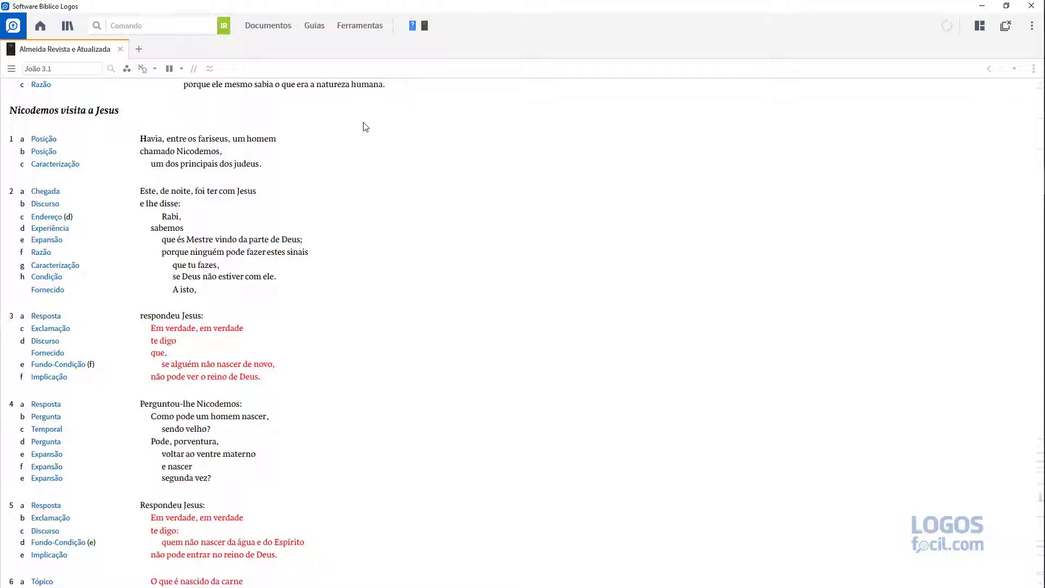
{"action": "left_click", "coordinate": [63, 164]}
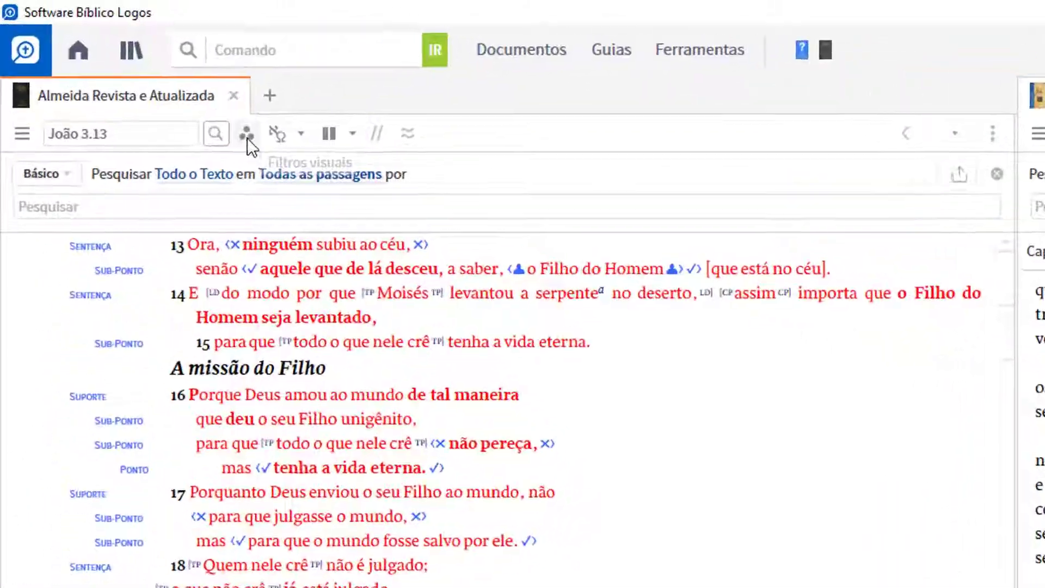
- Turn on Enfatizar referências ativas for the commentary Evangelho Segundo João, Vols. 1 e 2
{"action": "left_click", "coordinate": [155, 85]}
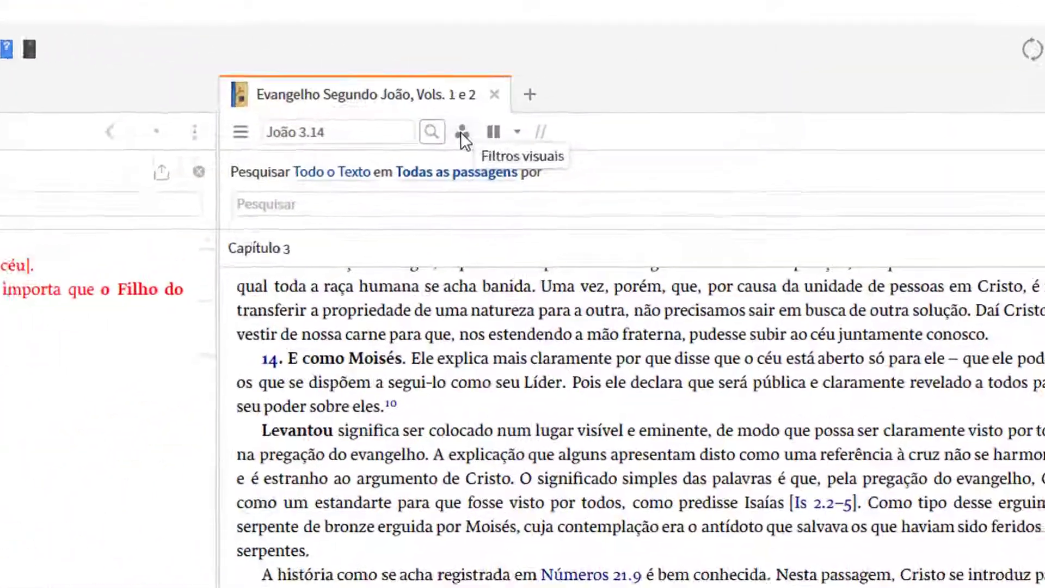
{"action": "left_click", "coordinate": [613, 82]}
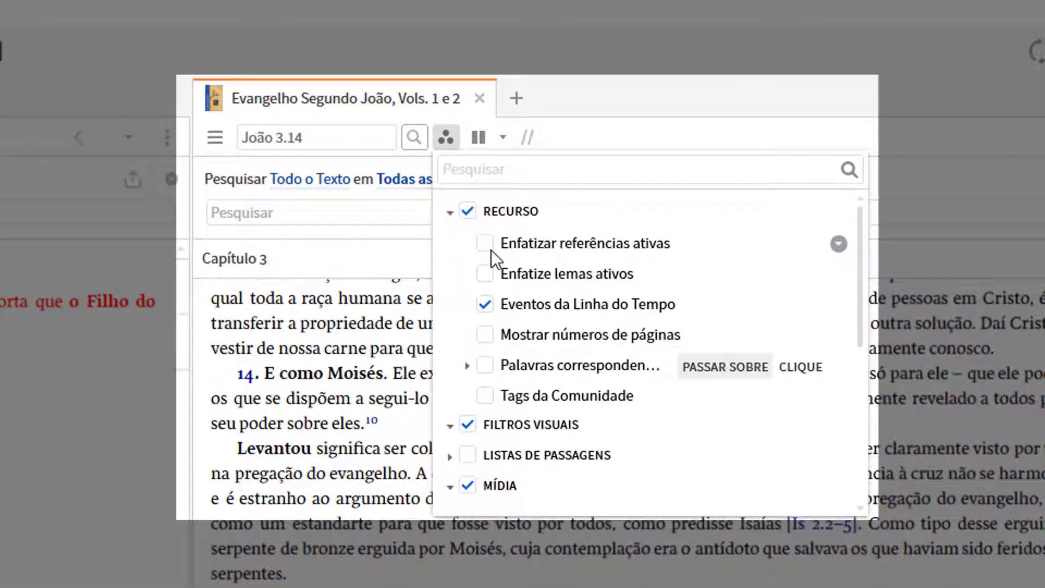
{"action": "left_click", "coordinate": [486, 244]}
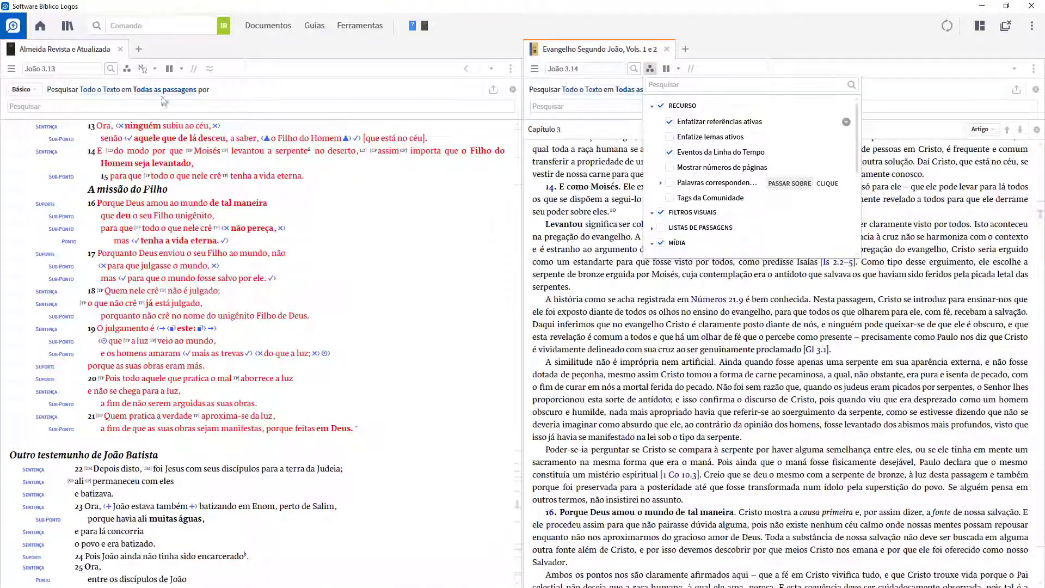
- Go to João 3.14 in the Almeida Revista e Atualizada Bible and check the matching verse reference in the commentary
{"action": "left_click", "coordinate": [70, 68]}
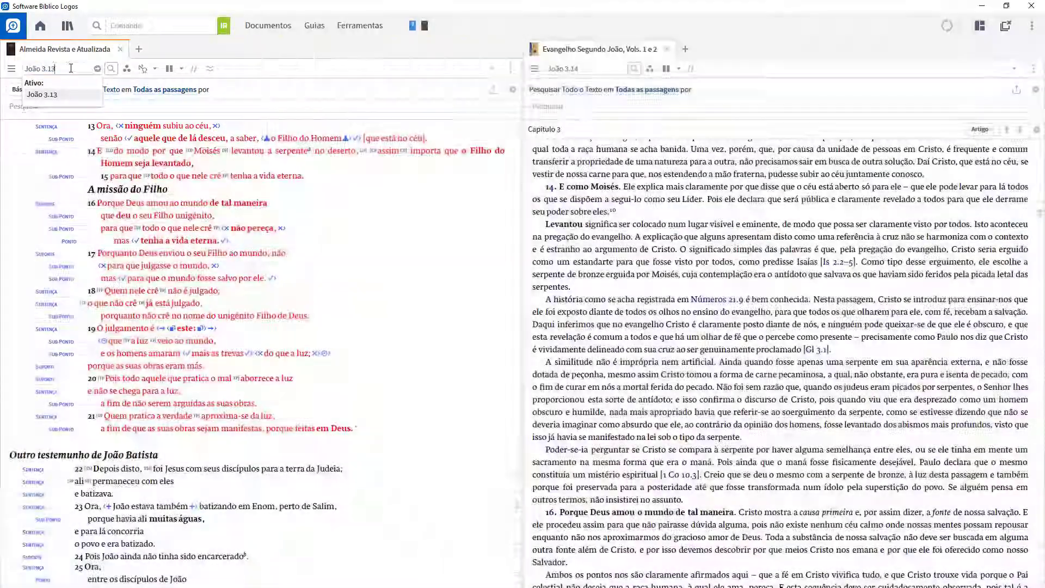
{"action": "key", "text": "BackSpace"}
{"action": "type", "text": "4"}
{"action": "key", "text": "Return"}
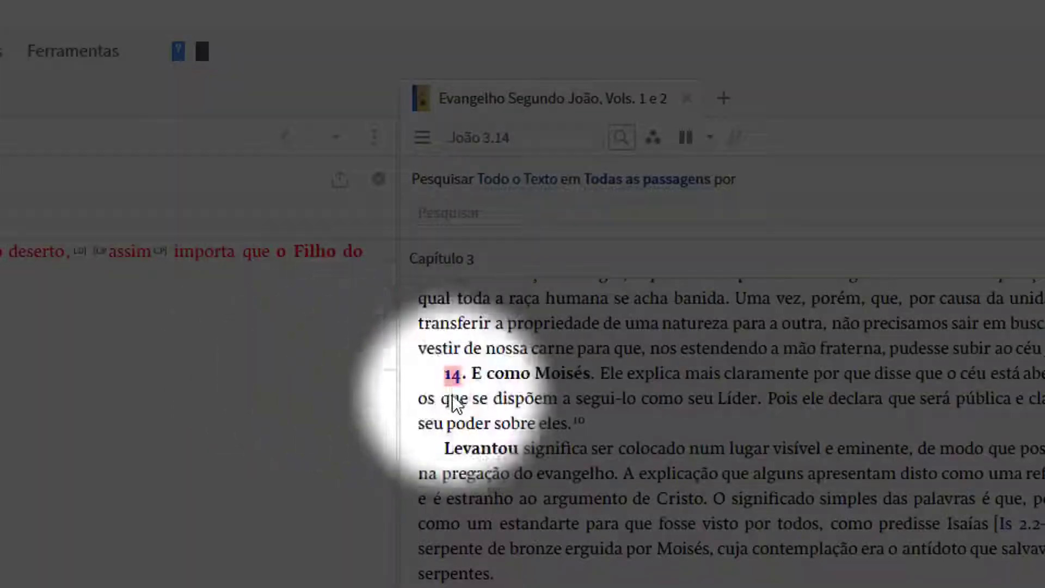
{"action": "mouse_move", "coordinate": [455, 381]}
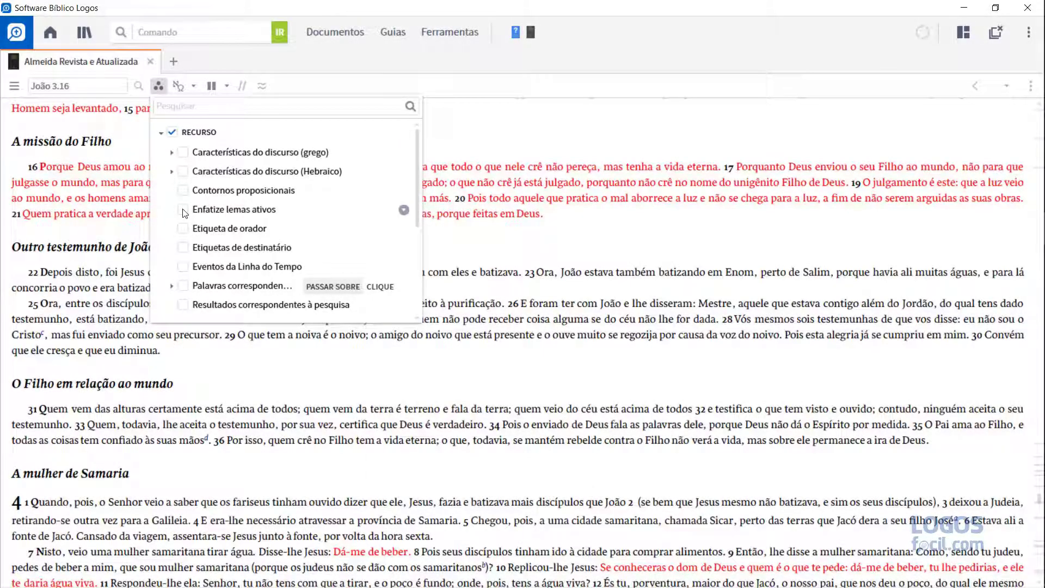
- Turn on Enfatize lemas ativos for the Almeida Revista e Atualizada Bible
{"action": "left_click", "coordinate": [184, 210]}
{"action": "left_click", "coordinate": [470, 155]}
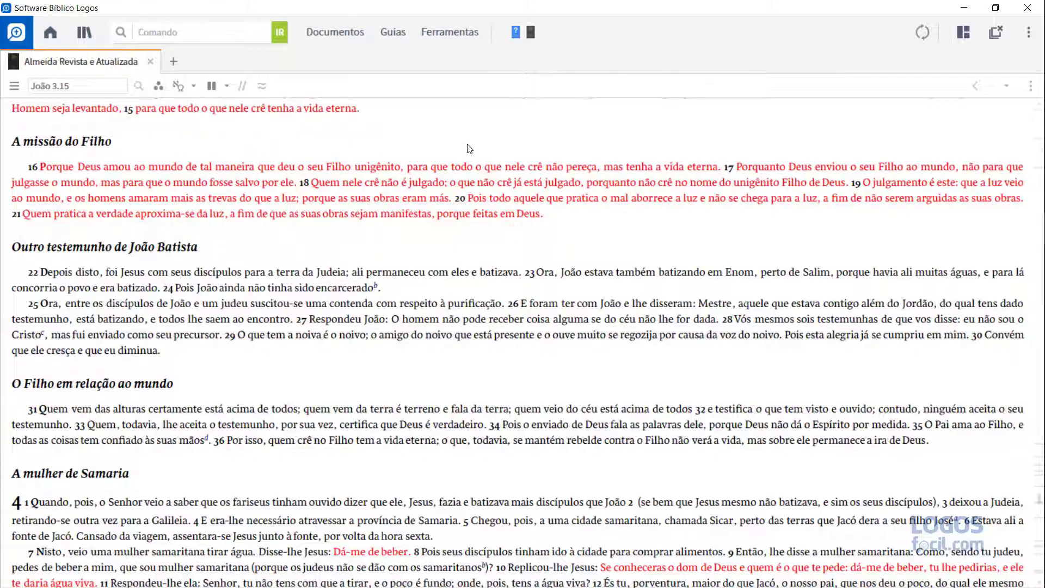
- Open the lemma πιστεύω of "crê" in João 3.16 in the Dictionary of Biblical Languages and dock the dictionary below the Bible
{"action": "right_click", "coordinate": [538, 166]}
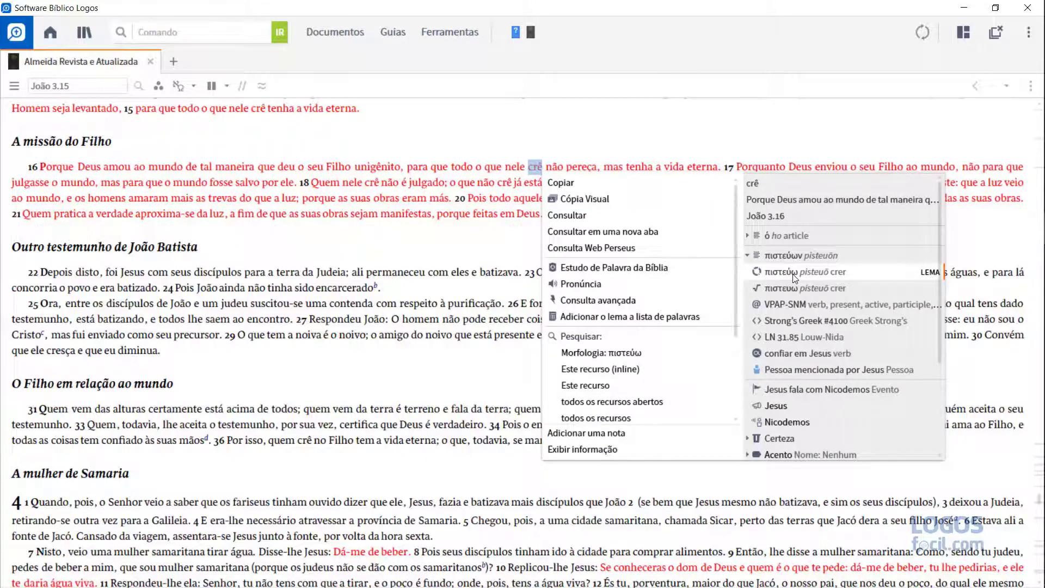
{"action": "scroll", "coordinate": [684, 345], "scroll_direction": "down", "scroll_amount": 2}
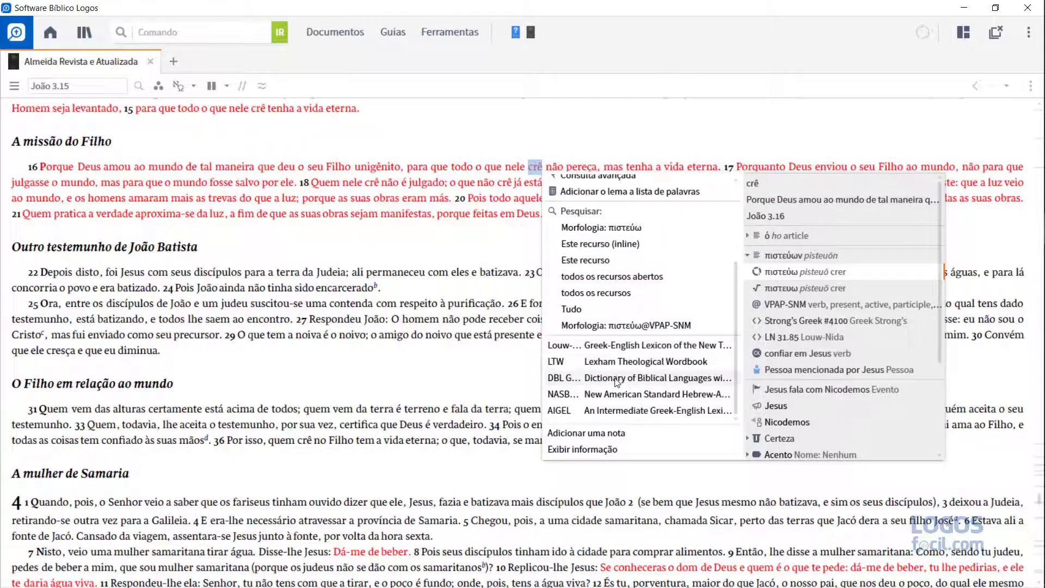
{"action": "left_click", "coordinate": [617, 381]}
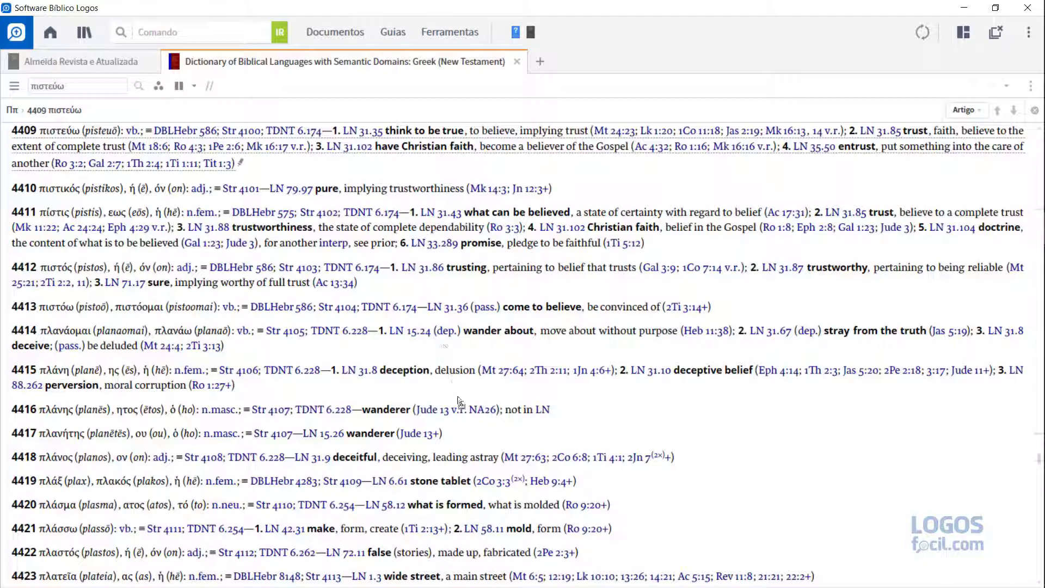
{"action": "left_click_drag", "start_coordinate": [467, 447], "coordinate": [470, 471]}
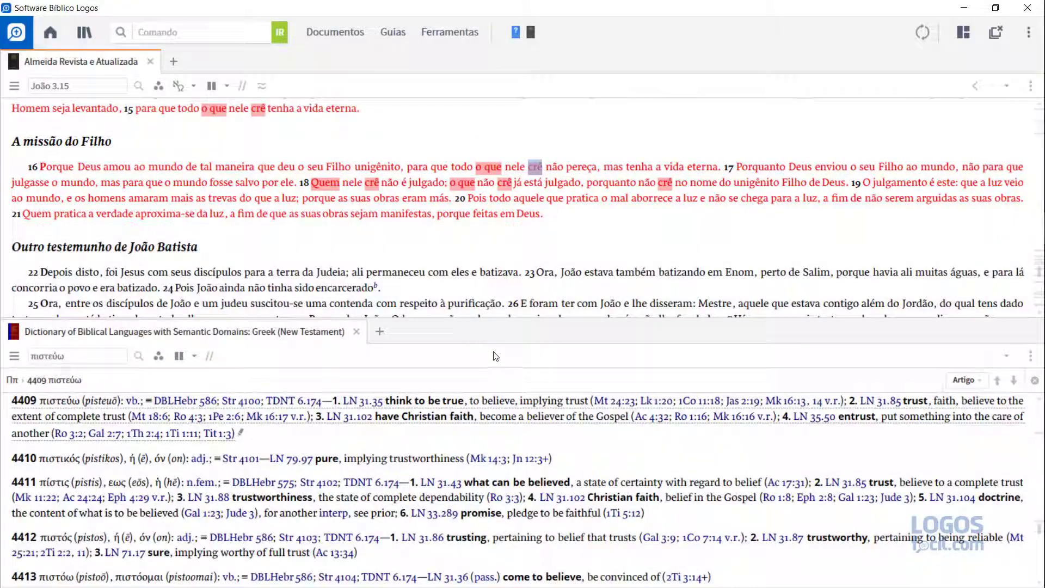
- Look up the lemma βαπτίζω of "batizava" in João 3.22 in a Greek dictionary
{"action": "right_click", "coordinate": [494, 271]}
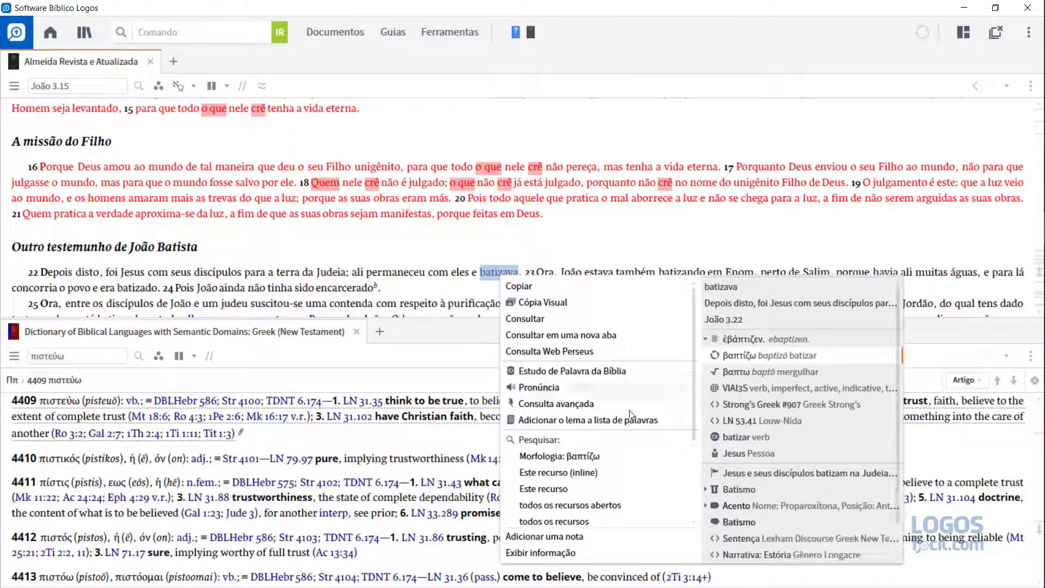
{"action": "scroll", "coordinate": [629, 417], "scroll_direction": "down", "scroll_amount": 3}
{"action": "left_click", "coordinate": [599, 468]}
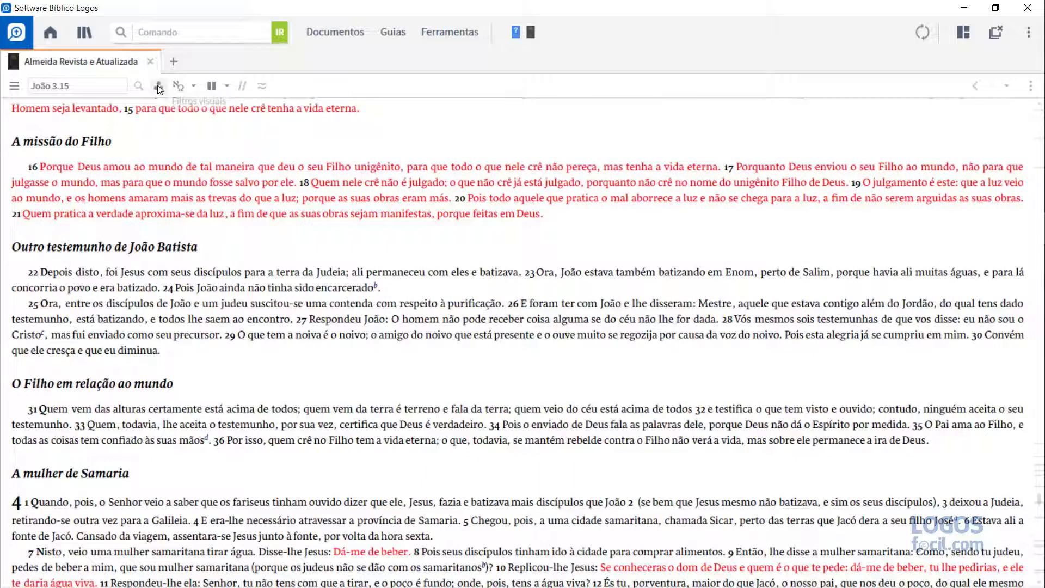
- Turn on the Etiqueta de orador and Etiquetas de destinatário filters for the Bible text
{"action": "left_click", "coordinate": [158, 86]}
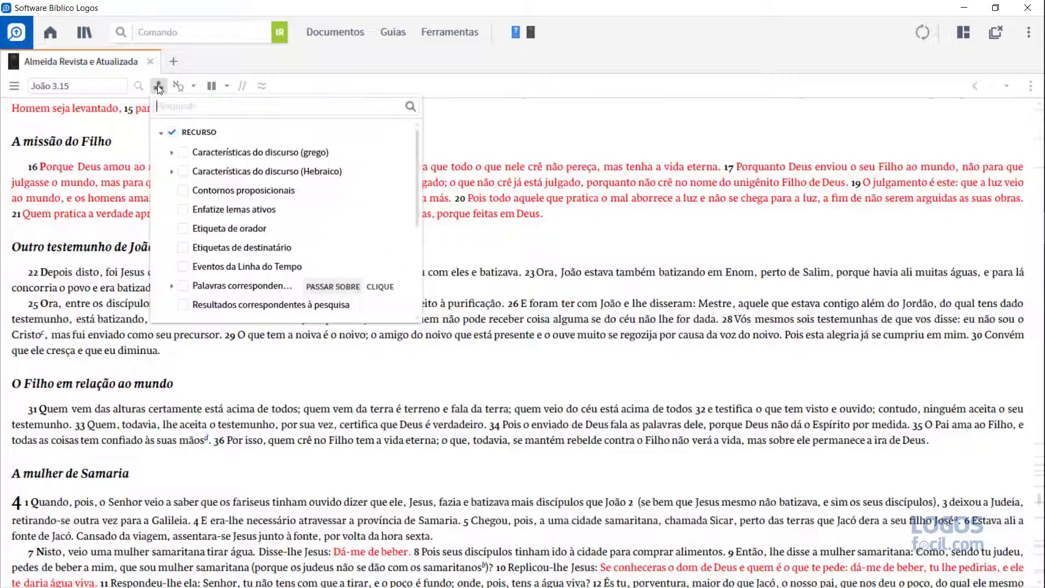
{"action": "left_click", "coordinate": [183, 228]}
{"action": "left_click", "coordinate": [184, 248]}
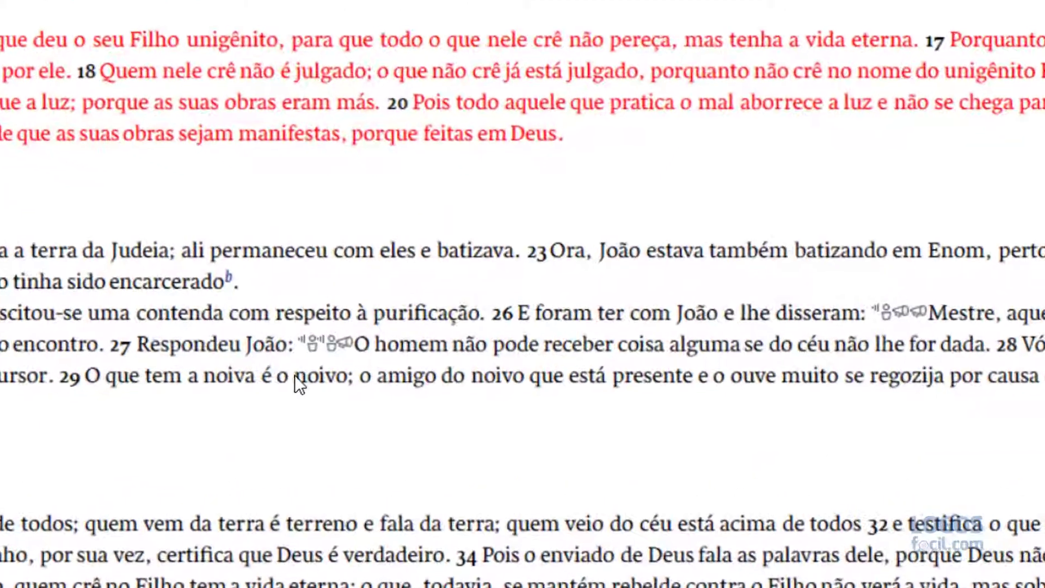
- Preview the addressee and speaker labels in João 3.27 and open the speaker label
{"action": "mouse_move", "coordinate": [348, 337]}
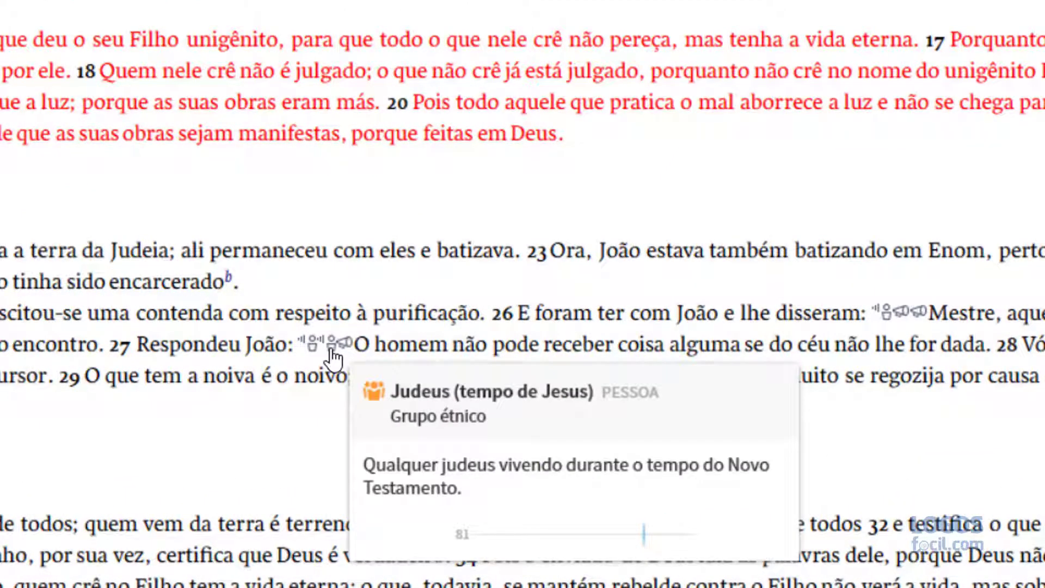
{"action": "mouse_move", "coordinate": [350, 357]}
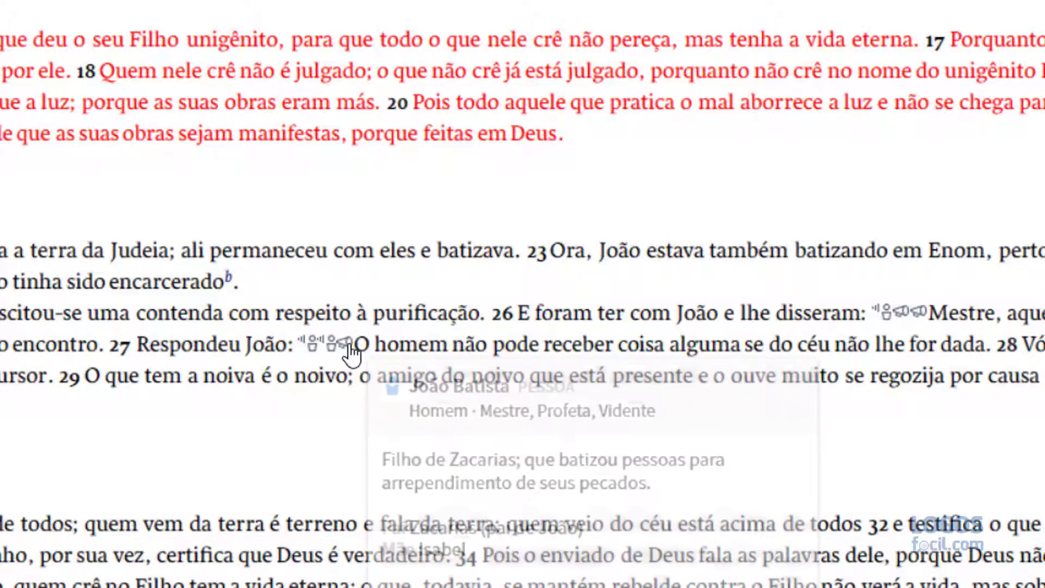
{"action": "left_click", "coordinate": [349, 347]}
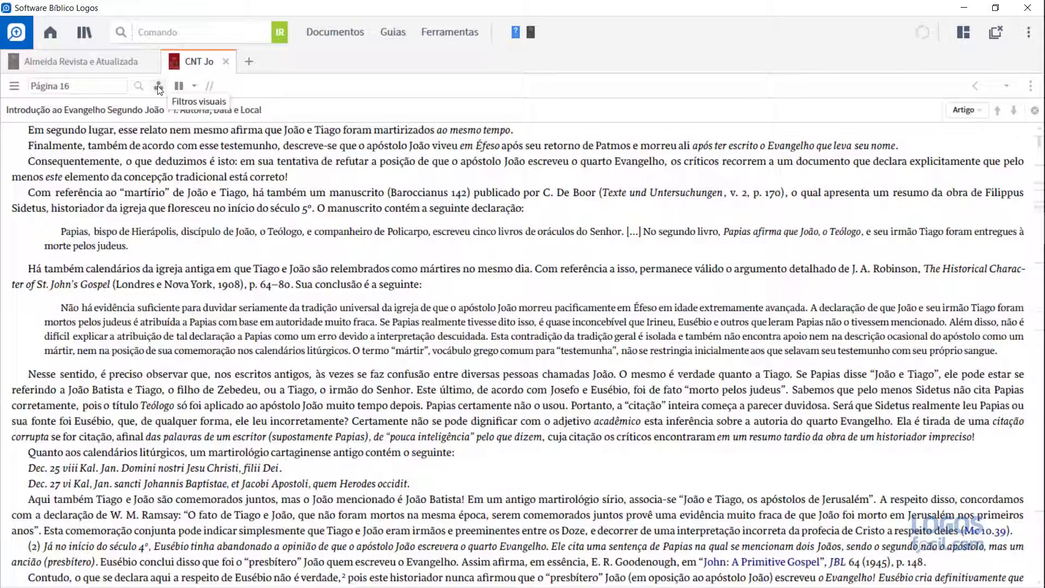
- Turn on Eventos da Linha do Tempo for the CNT Jo commentary and open the timeline marker at "início do século 5º"
{"action": "left_click", "coordinate": [158, 86]}
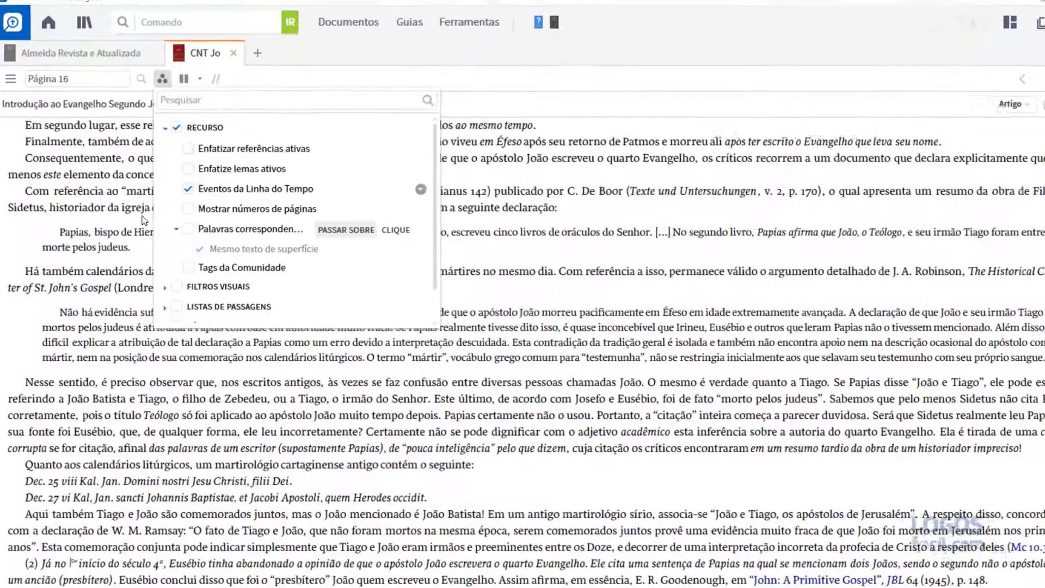
{"action": "left_click", "coordinate": [141, 220]}
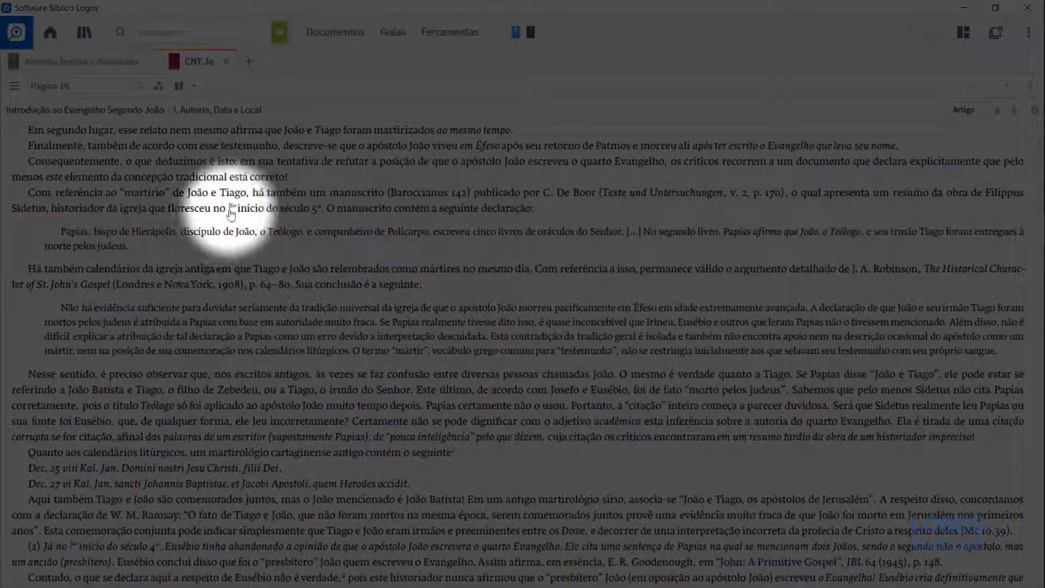
{"action": "mouse_move", "coordinate": [231, 210]}
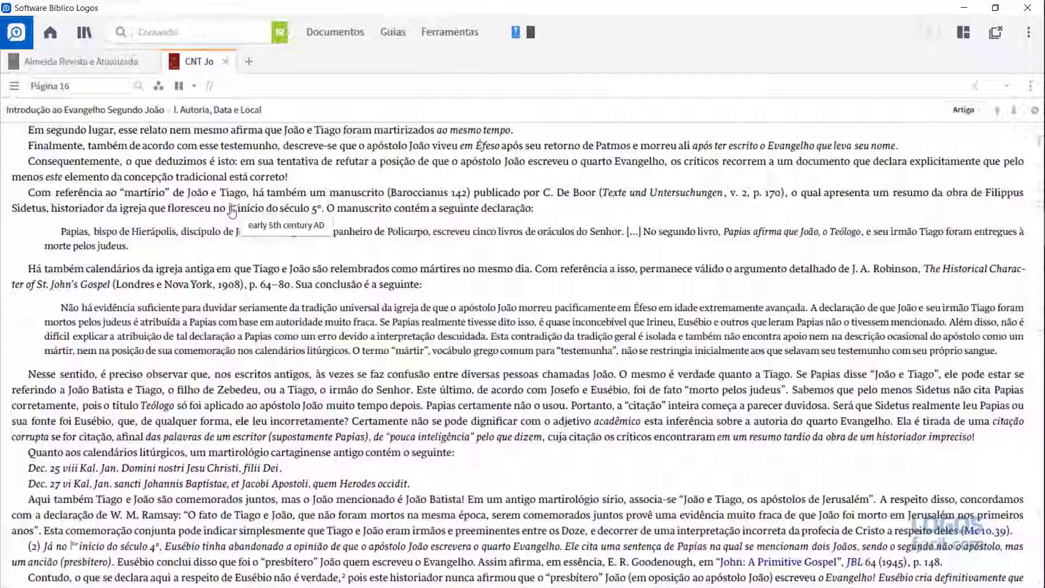
{"action": "left_click", "coordinate": [231, 210]}
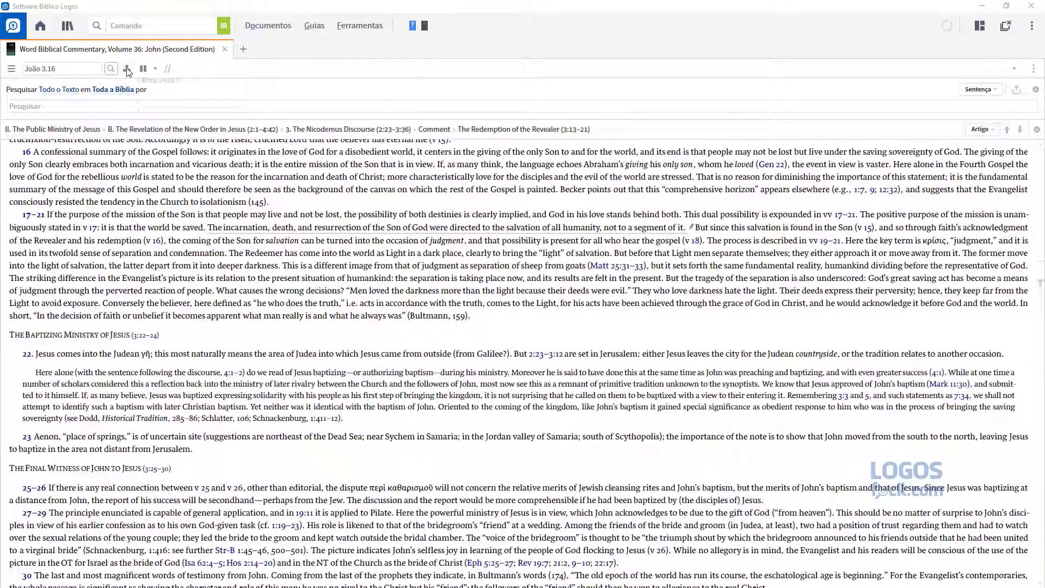
- Turn on Mostrar números de páginas for Word Biblical Commentary, Volume 36: John
{"action": "left_click", "coordinate": [127, 69]}
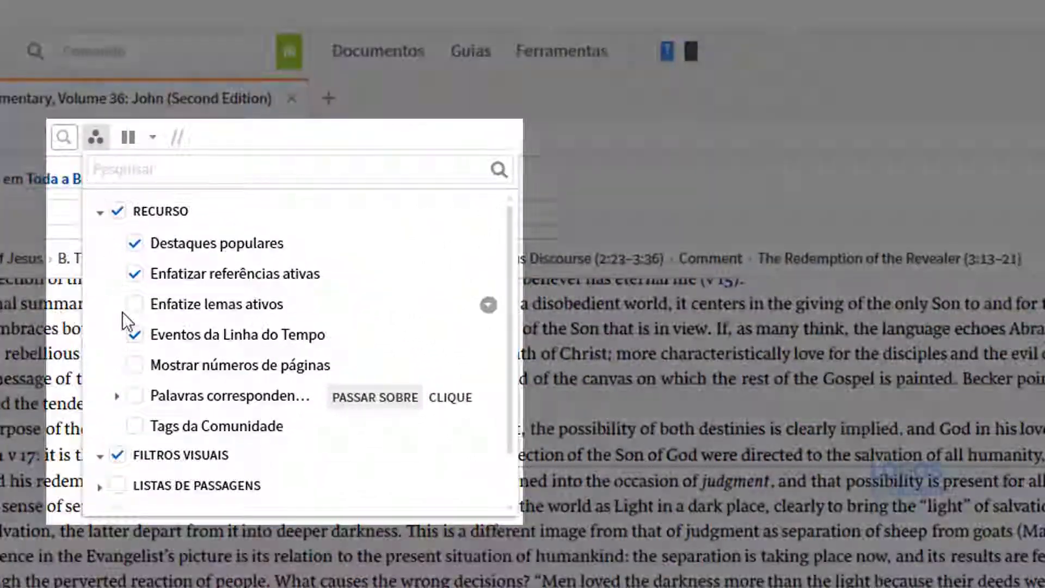
{"action": "left_click", "coordinate": [136, 364]}
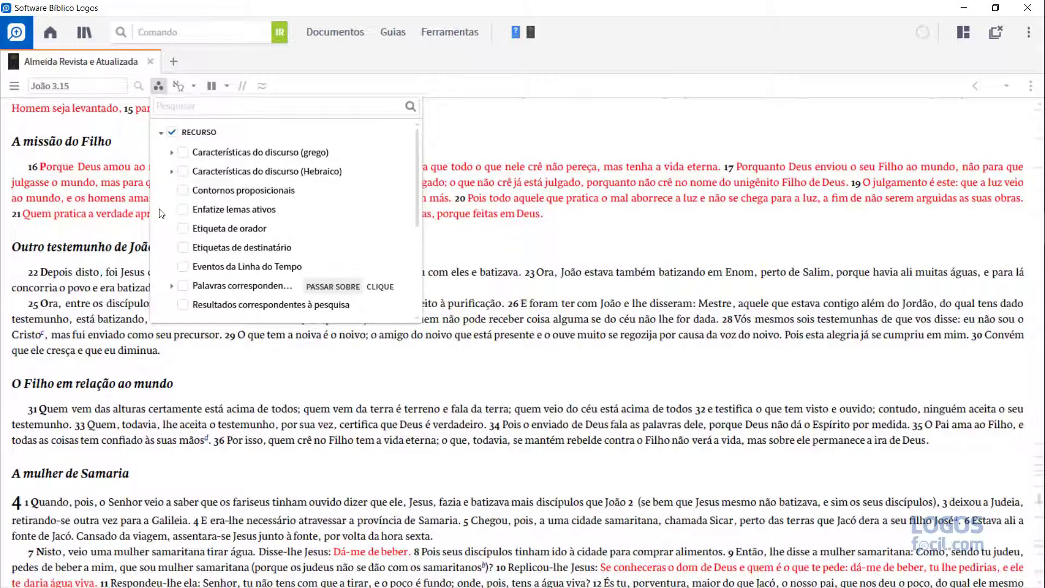
- Turn on the Palavras correspondentes filter for Almeida Revista e Atualizada and display its match options
{"action": "scroll", "coordinate": [162, 213], "scroll_direction": "down", "scroll_amount": 1}
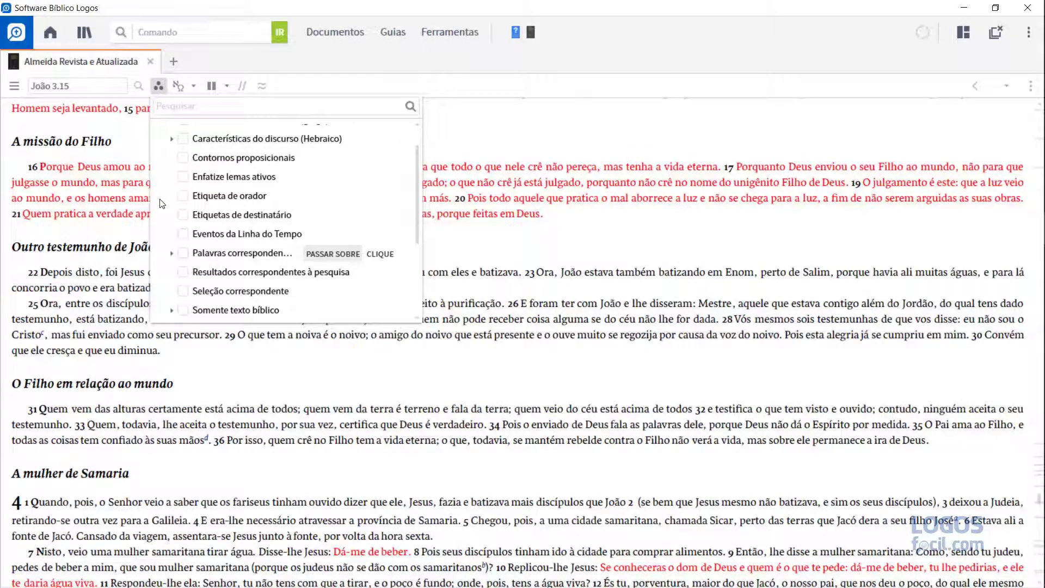
{"action": "left_click", "coordinate": [171, 254]}
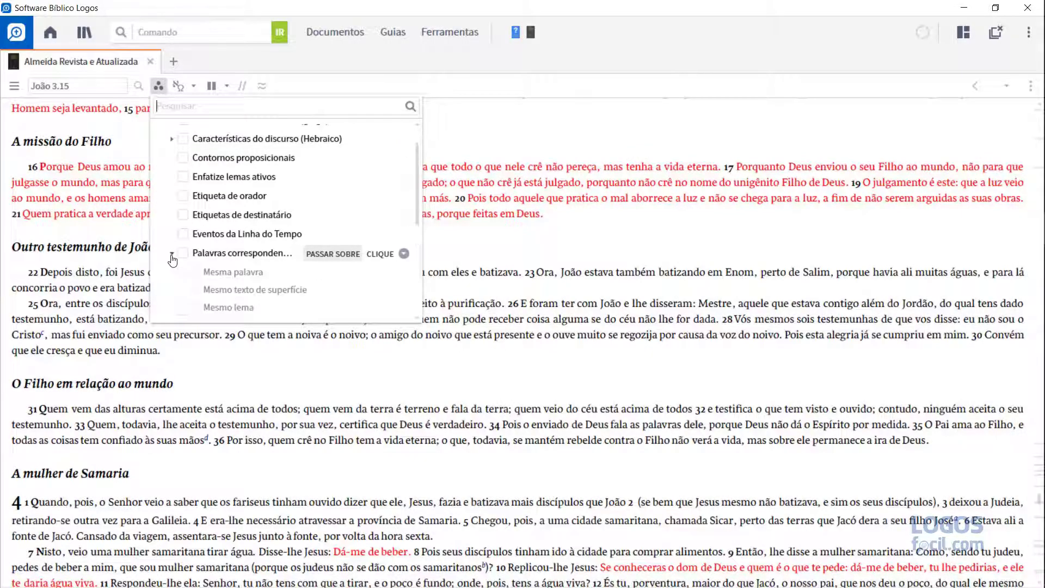
{"action": "left_click", "coordinate": [183, 254]}
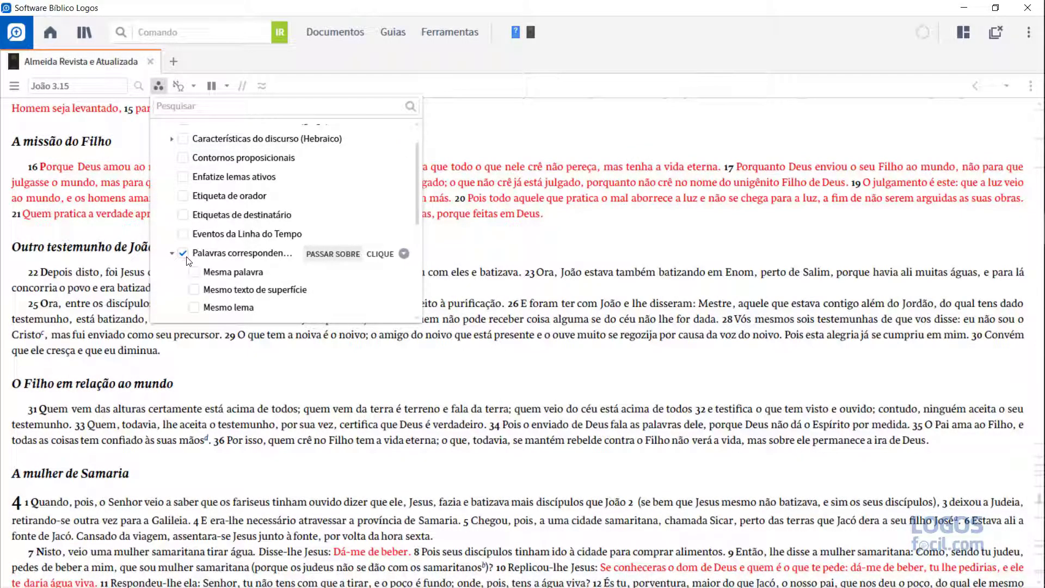
{"action": "scroll", "coordinate": [171, 275], "scroll_direction": "down", "scroll_amount": 1}
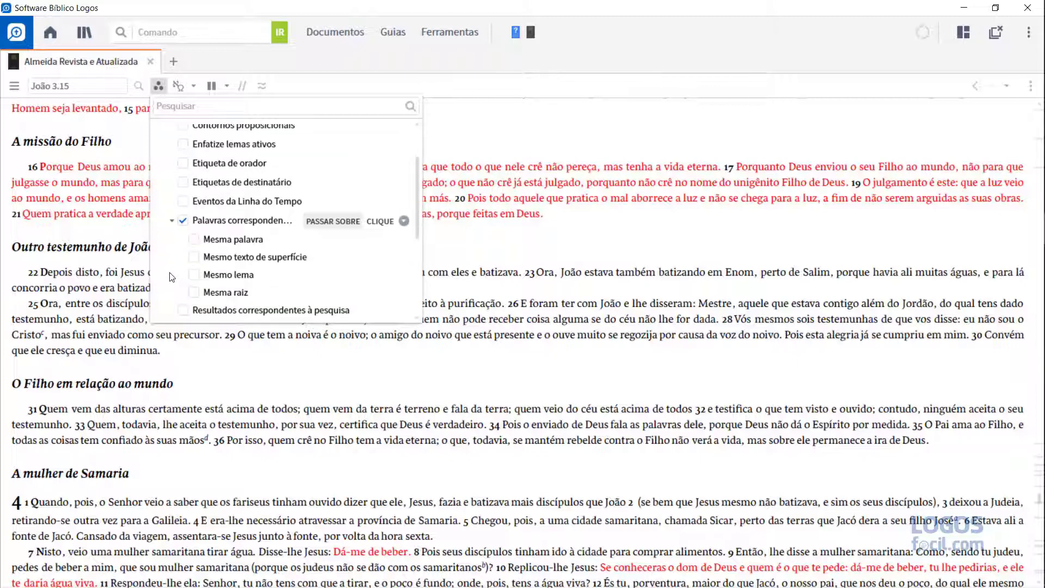
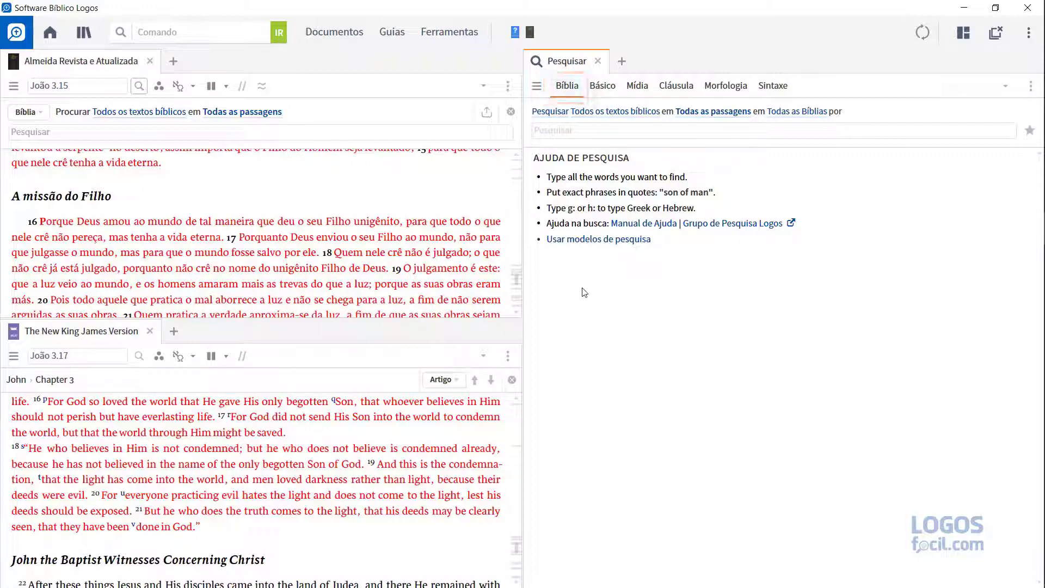
- Search the Novo Testamento in Almeida Revista e Atualizada for "deus"
{"action": "left_click", "coordinate": [789, 112]}
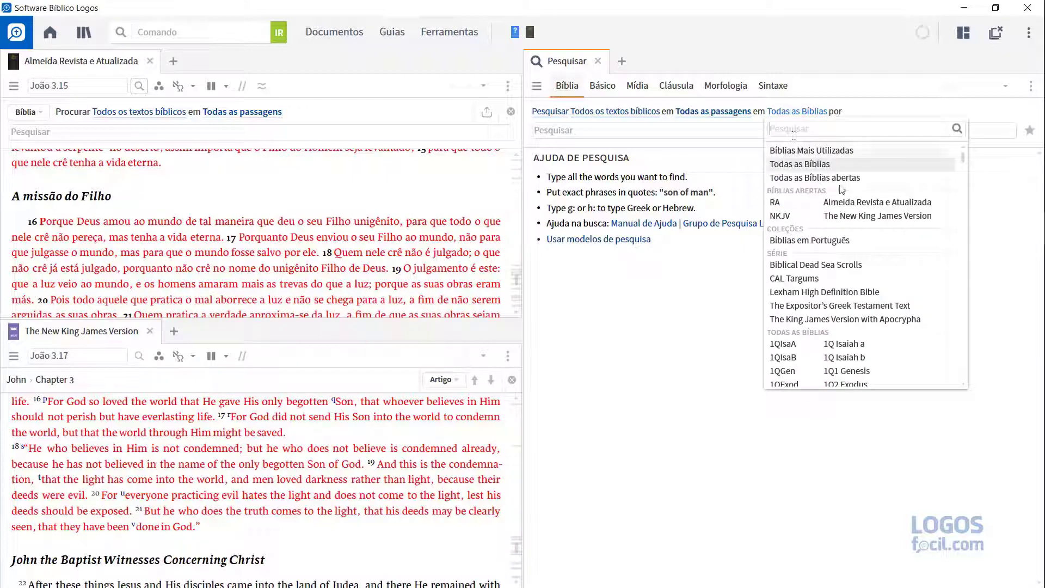
{"action": "left_click", "coordinate": [854, 204]}
{"action": "left_click", "coordinate": [716, 114]}
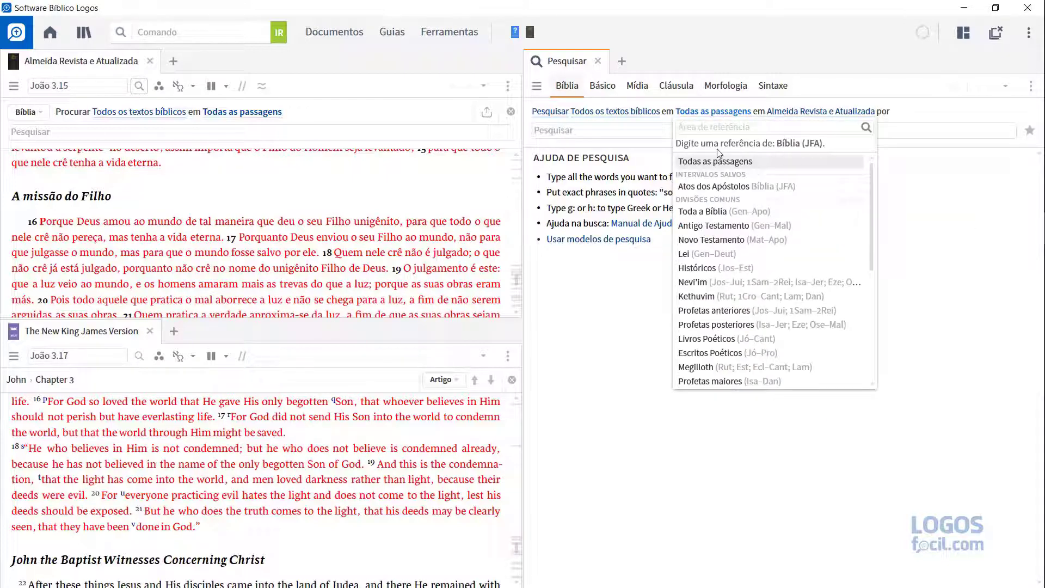
{"action": "left_click", "coordinate": [713, 240]}
{"action": "left_click", "coordinate": [570, 128]}
{"action": "type", "text": "deus"}
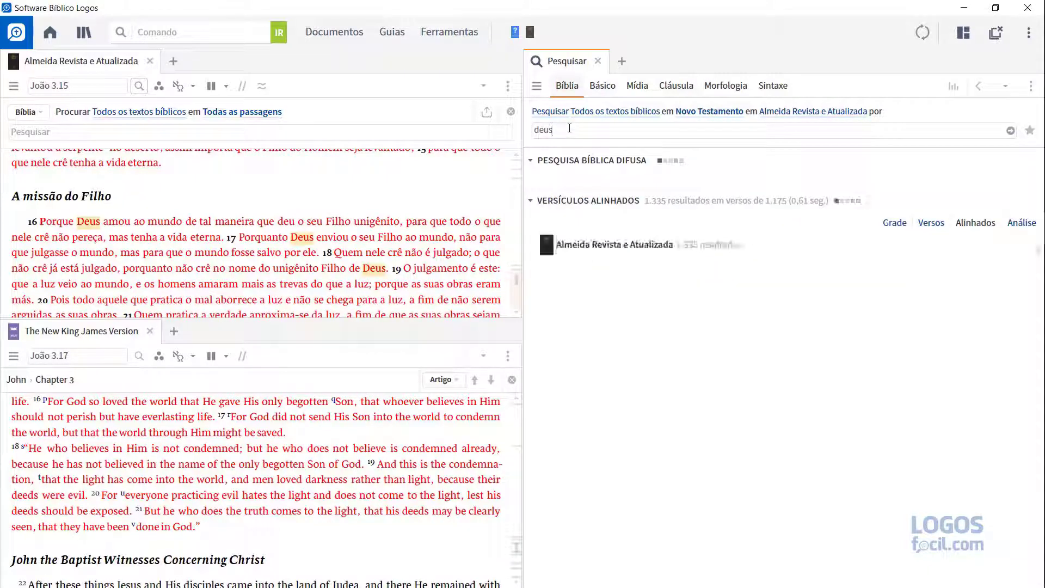
- Replace the search term with the exact phrase "filho do homem" and run the Bible search
{"action": "key", "text": "BackSpace"}
{"action": "key", "text": "BackSpace"}
{"action": "key", "text": "BackSpace"}
{"action": "key", "text": "BackSpace"}
{"action": "type", "text": "\"filho do homem"}
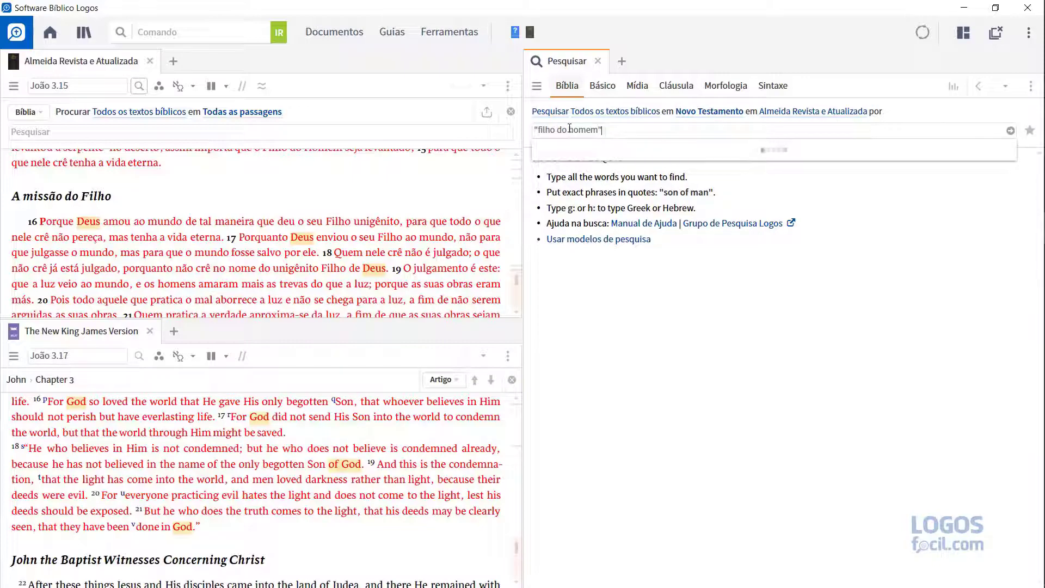
{"action": "key", "text": "Return"}
{"action": "scroll", "coordinate": [382, 430], "scroll_direction": "up", "scroll_amount": 3}
- Look up the Greek word with g:agapao in the Bible search and pick the suggested lemma
{"action": "triple_click", "coordinate": [618, 125]}
{"action": "type", "text": "g:agapao"}
{"action": "left_click", "coordinate": [601, 149]}
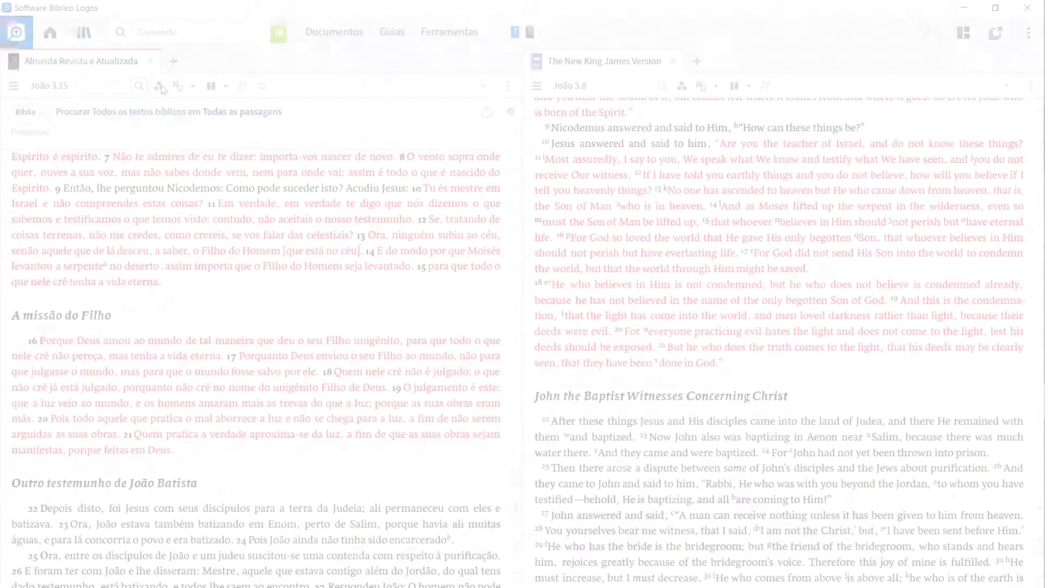
- Turn on Seleção correspondente for both Almeida Revista e Atualizada and The New King James Version
{"action": "left_click", "coordinate": [159, 86]}
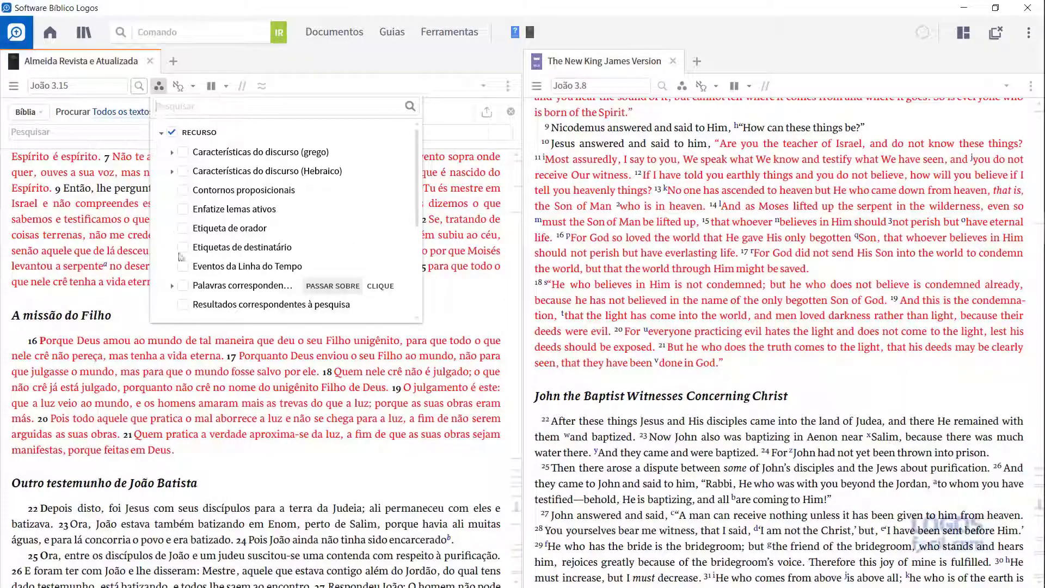
{"action": "scroll", "coordinate": [185, 289], "scroll_direction": "down", "scroll_amount": 1}
{"action": "left_click", "coordinate": [682, 86]}
{"action": "scroll", "coordinate": [706, 272], "scroll_direction": "down", "scroll_amount": 1}
{"action": "left_click", "coordinate": [706, 291]}
{"action": "left_click", "coordinate": [433, 65]}
- Select text in João 3.9, "o Filho do Homem" in 3.13 and "Porque Deus amou ao mundo" in 3.16 to compare both Bibles
{"action": "mouse_move", "coordinate": [170, 191]}
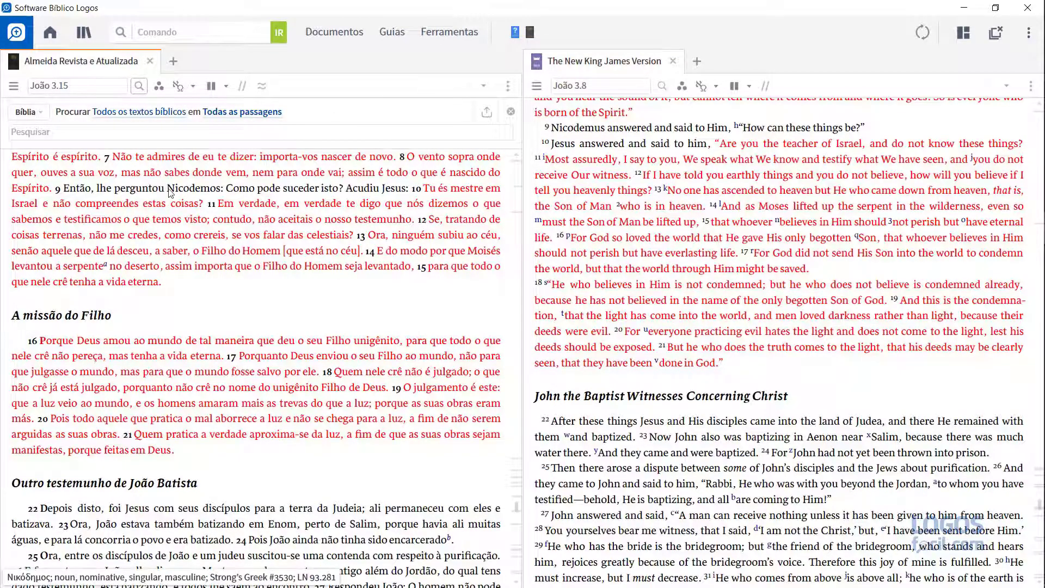
{"action": "left_click_drag", "start_coordinate": [222, 193], "coordinate": [222, 193]}
{"action": "left_click_drag", "start_coordinate": [202, 251], "coordinate": [280, 252]}
{"action": "left_click_drag", "start_coordinate": [42, 342], "coordinate": [185, 343]}
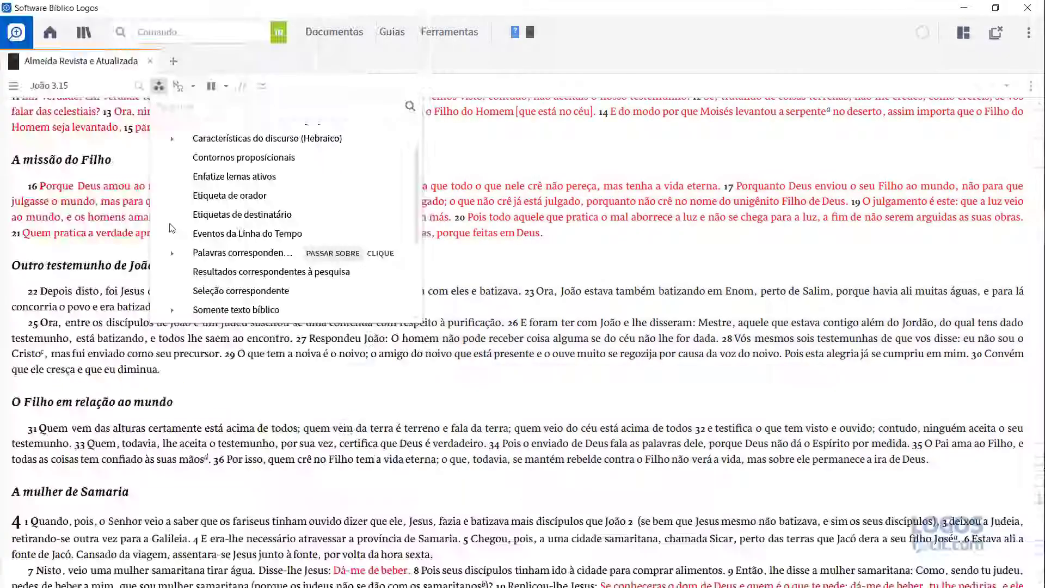
- Turn on Somente texto bíblico for Almeida Revista e Atualizada and leave its Formatação de texto bíblico option off after previewing it
{"action": "scroll", "coordinate": [167, 246], "scroll_direction": "down", "scroll_amount": 1}
{"action": "left_click", "coordinate": [172, 277]}
{"action": "scroll", "coordinate": [173, 275], "scroll_direction": "down", "scroll_amount": 3}
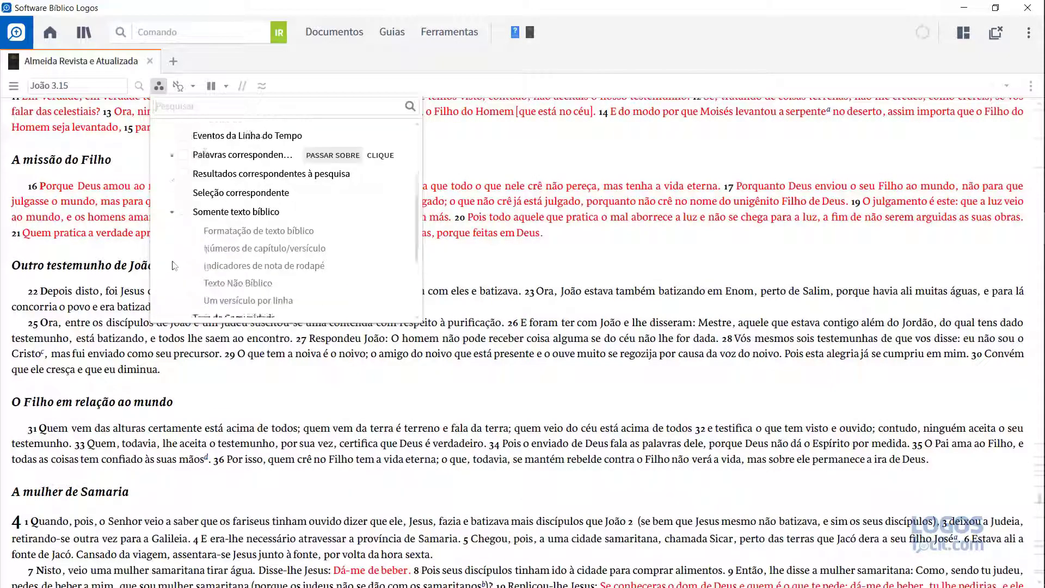
{"action": "left_click", "coordinate": [183, 180]}
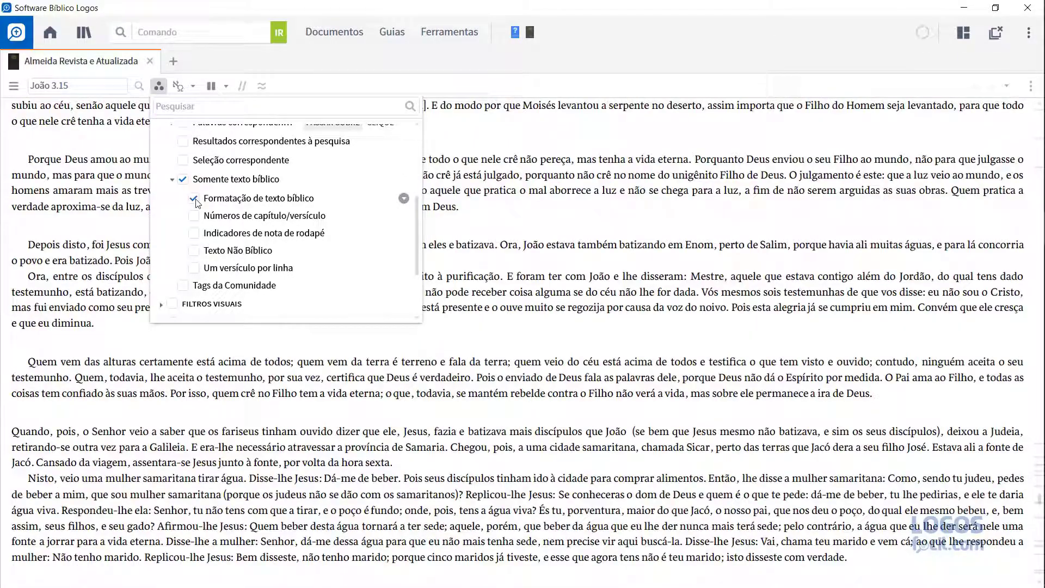
{"action": "left_click", "coordinate": [195, 199]}
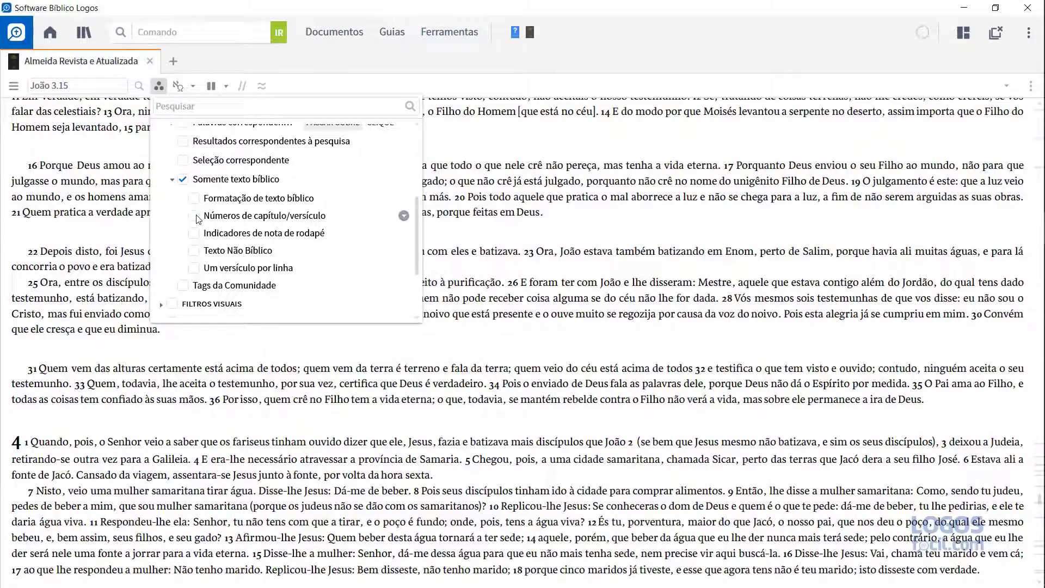
- Preview the Números de capítulo/versículo and Indicadores de nota de rodapé options one at a time, switching each off again
{"action": "left_click", "coordinate": [194, 216]}
{"action": "left_click", "coordinate": [195, 234]}
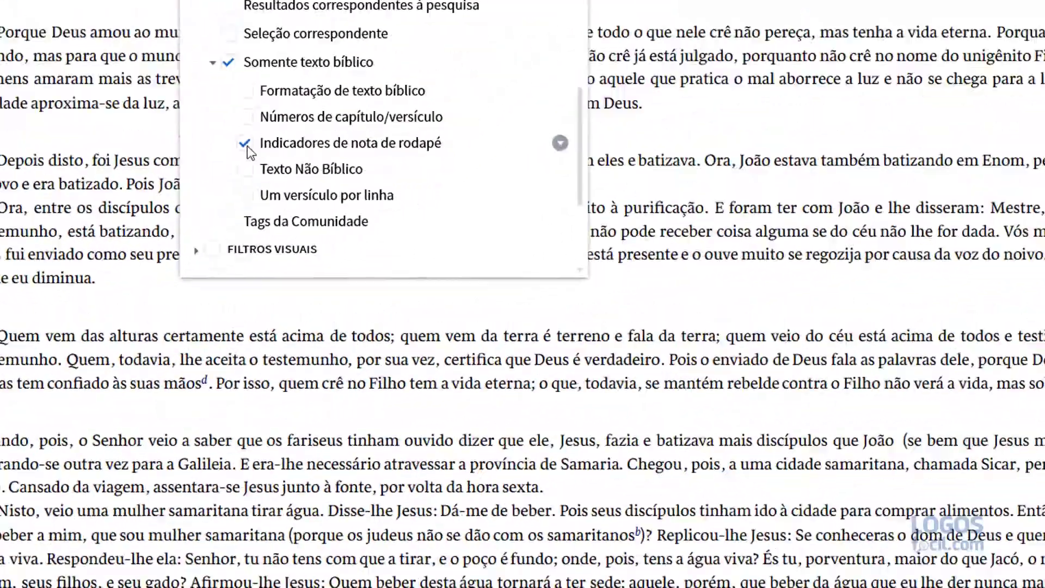
{"action": "left_click", "coordinate": [246, 142]}
- Preview Texto Não Bíblico, then replace it with Um versículo por linha combined with Números de capítulo/versículo
{"action": "left_click", "coordinate": [246, 169]}
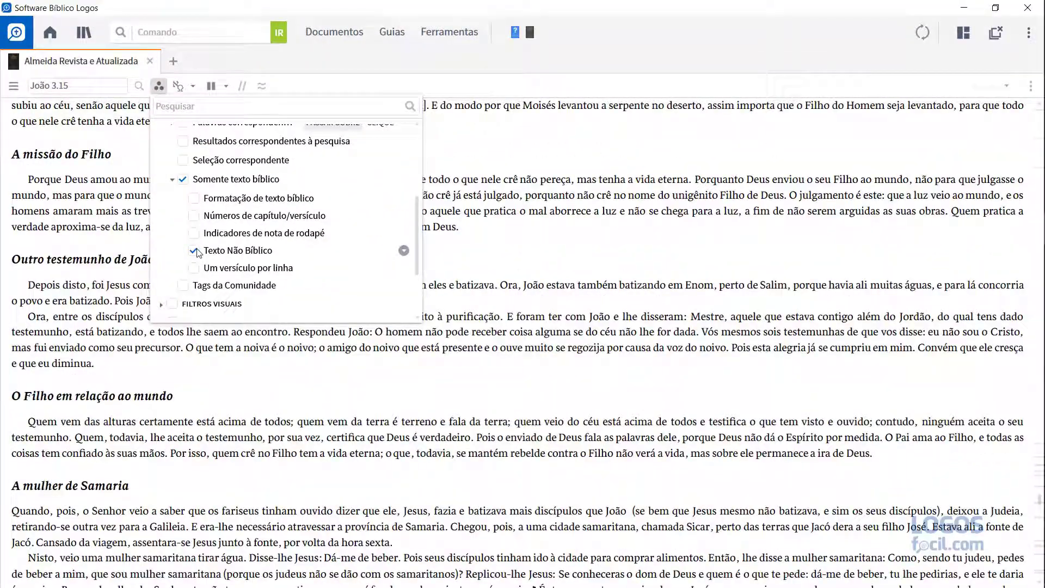
{"action": "left_click", "coordinate": [195, 251]}
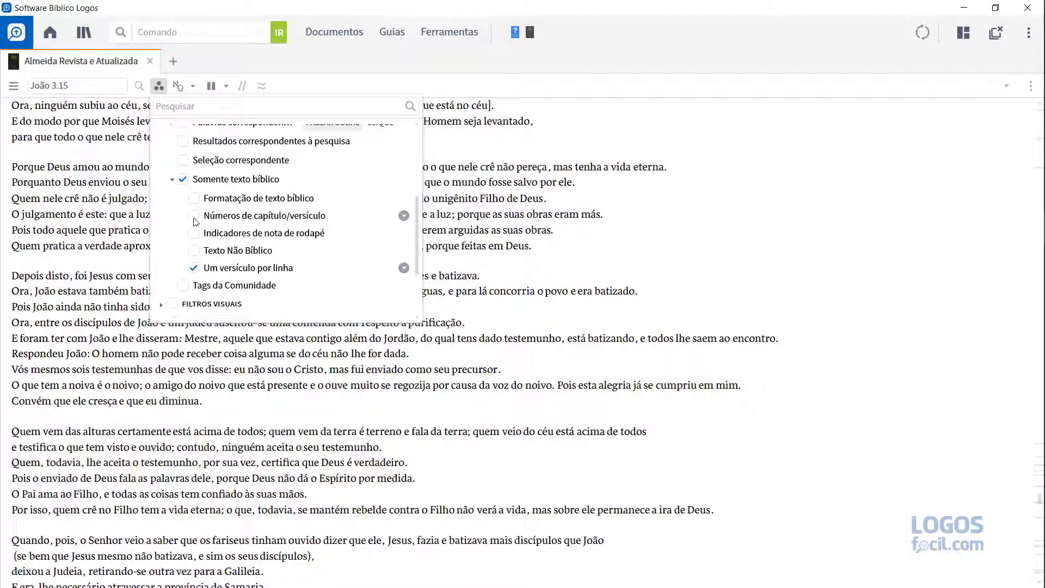
{"action": "left_click", "coordinate": [195, 217]}
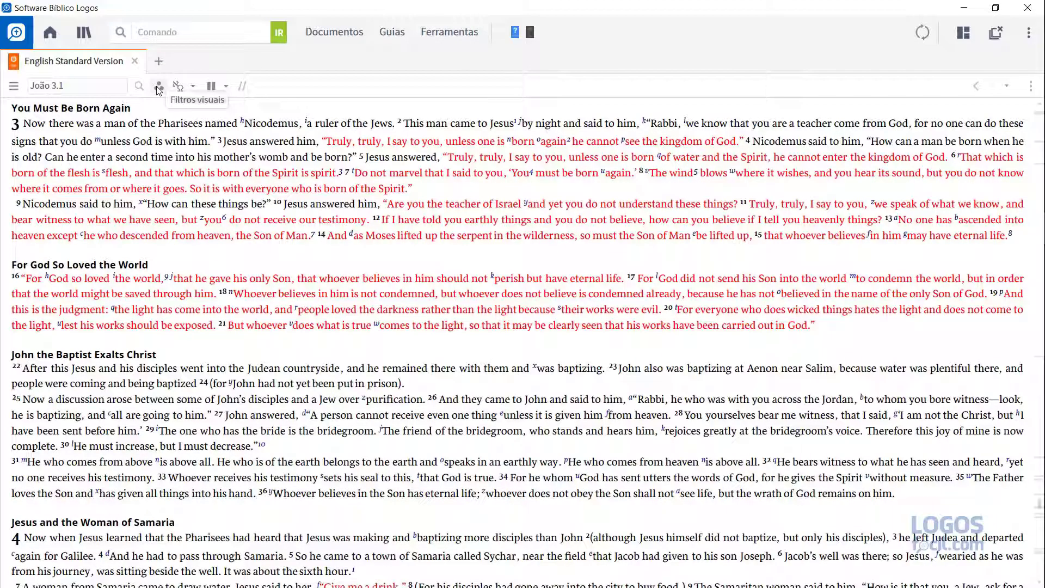
- Turn on Tags da Comunidade for the English Standard Version and point out the tag on "a teacher" in João 3.2
{"action": "left_click", "coordinate": [157, 86]}
{"action": "scroll", "coordinate": [160, 201], "scroll_direction": "down", "scroll_amount": 3}
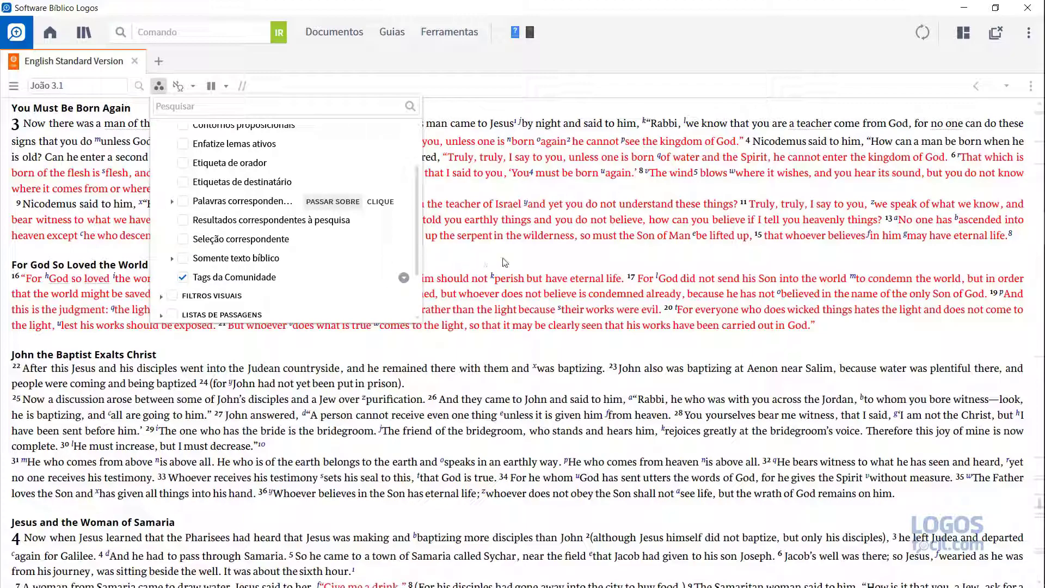
{"action": "left_click", "coordinate": [526, 262]}
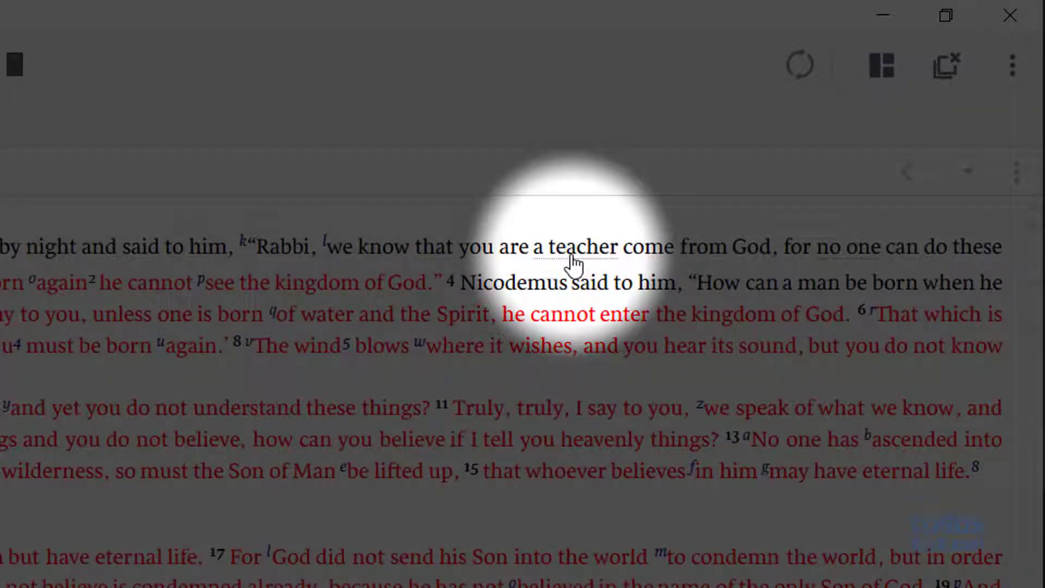
{"action": "mouse_move", "coordinate": [573, 265]}
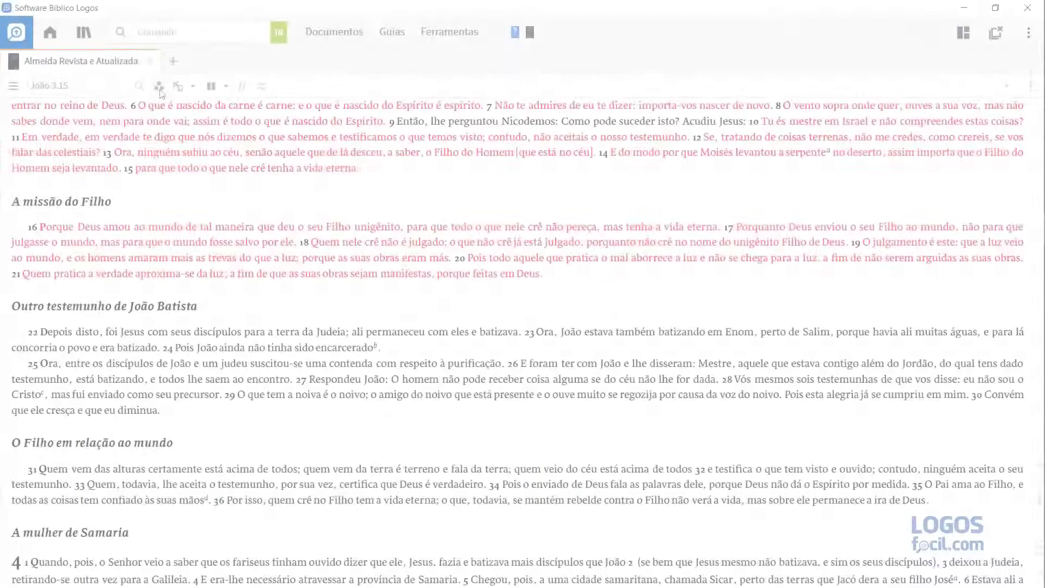
- Turn on the Filtros visuais group with the Céu filter for Almeida Revista e Atualizada
{"action": "left_click", "coordinate": [159, 88]}
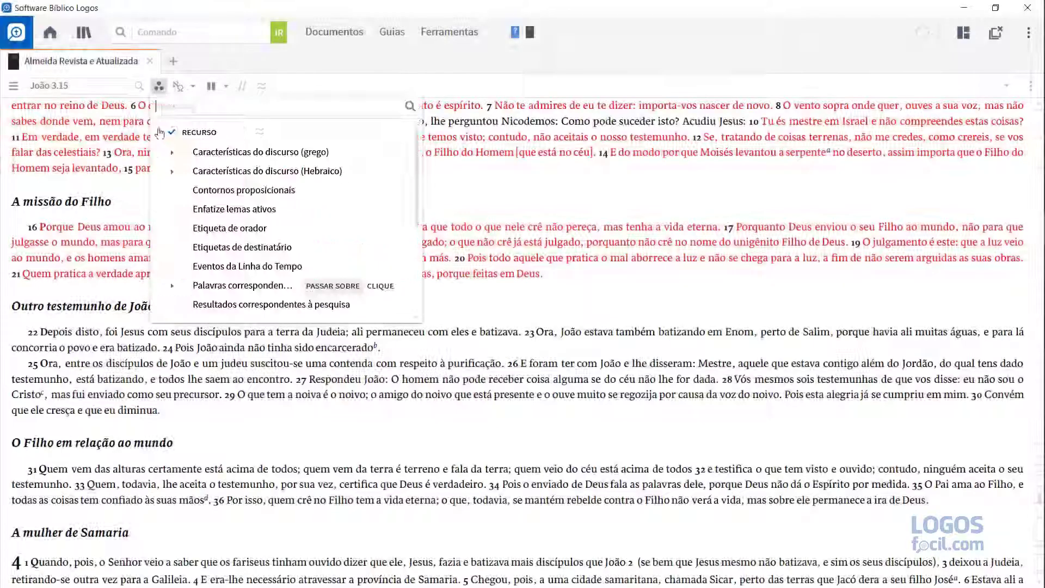
{"action": "scroll", "coordinate": [165, 223], "scroll_direction": "down", "scroll_amount": 3}
{"action": "left_click", "coordinate": [162, 282]}
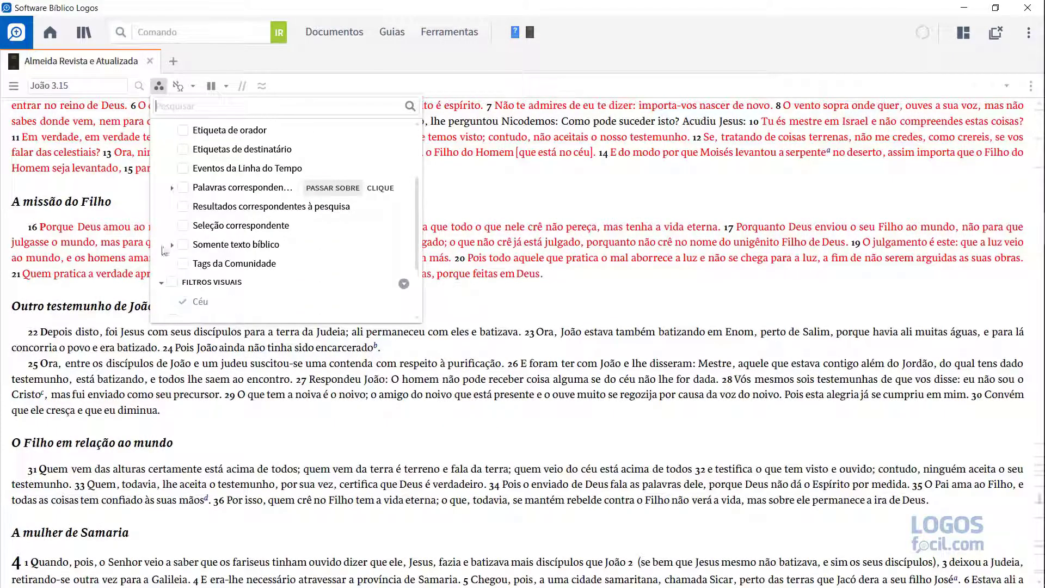
{"action": "scroll", "coordinate": [165, 246], "scroll_direction": "down", "scroll_amount": 1}
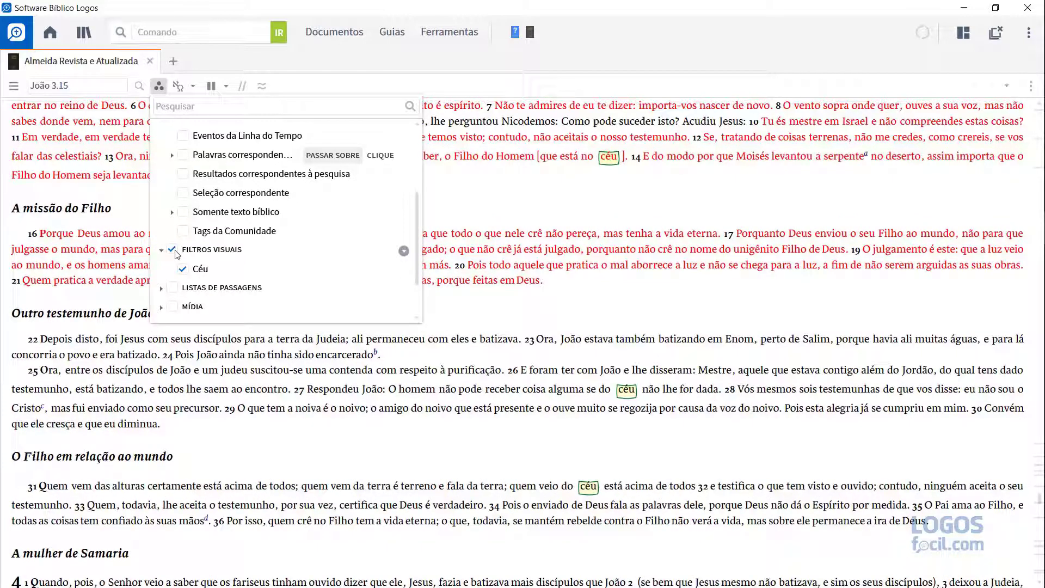
{"action": "left_click", "coordinate": [137, 225]}
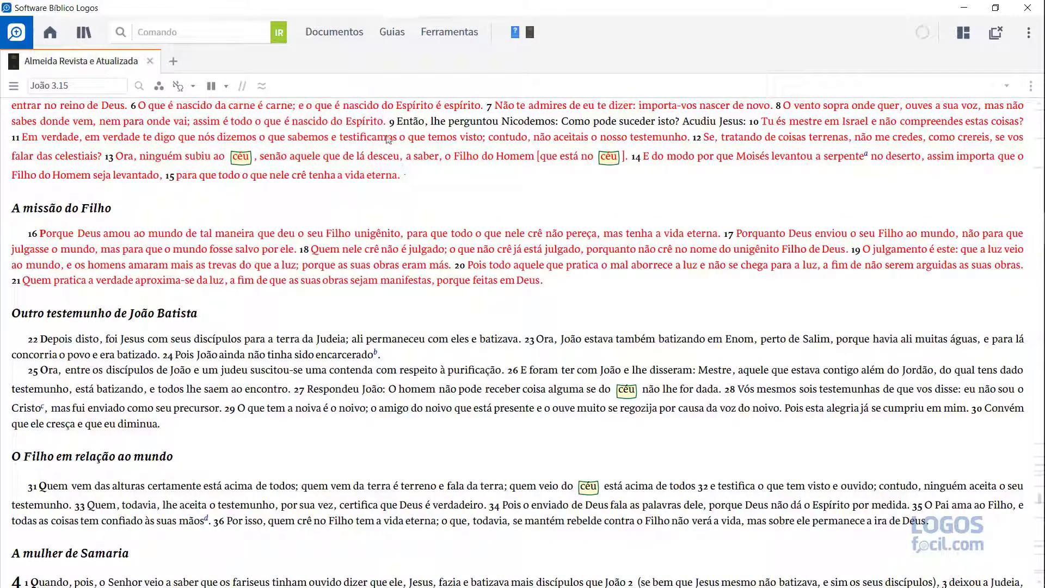
- Create a new Filtro visual document and open the existing Céu visual filter document
{"action": "left_click", "coordinate": [348, 33]}
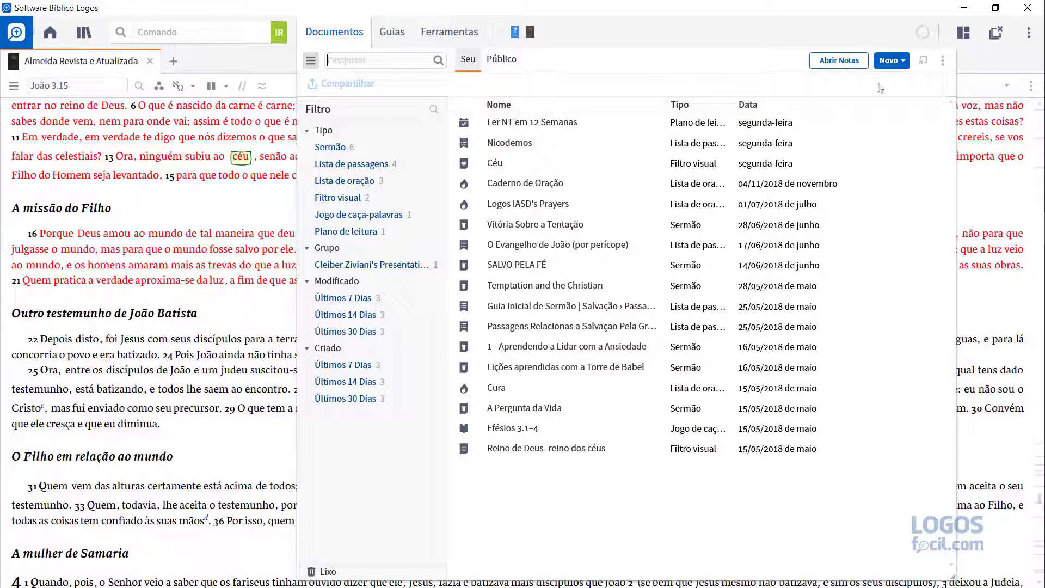
{"action": "left_click", "coordinate": [891, 61]}
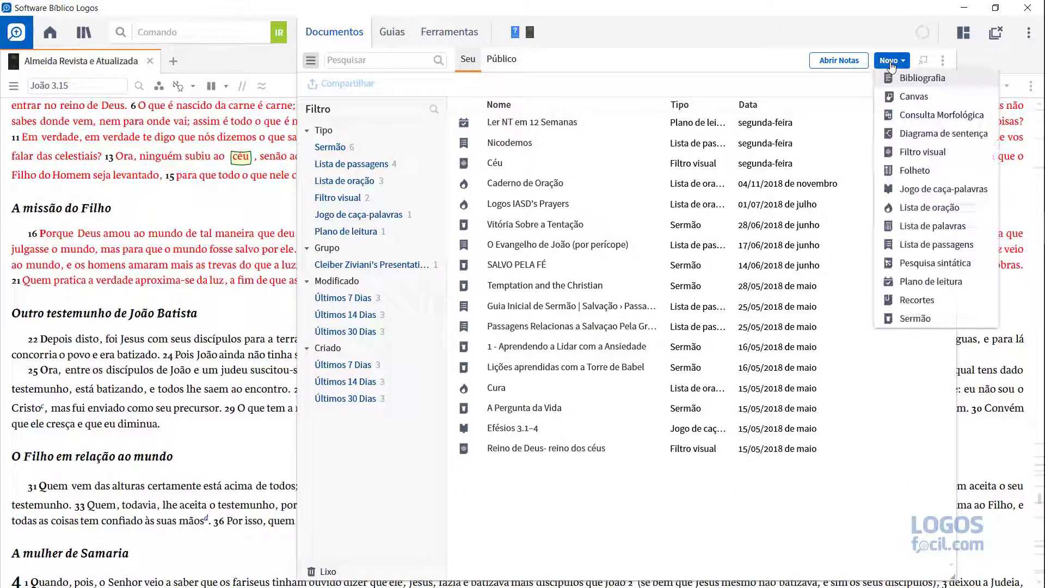
{"action": "left_click", "coordinate": [913, 153]}
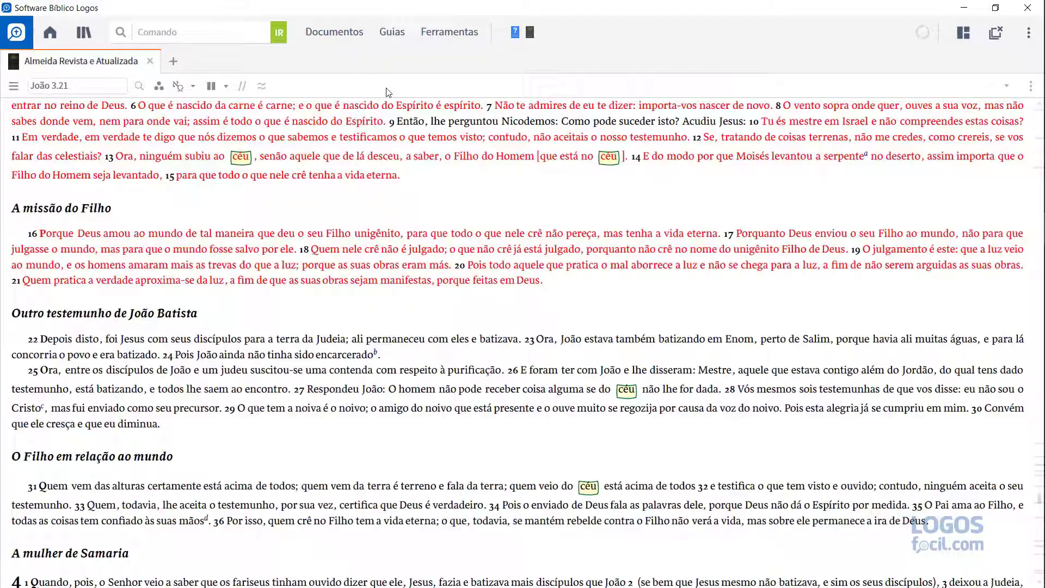
{"action": "left_click", "coordinate": [337, 35]}
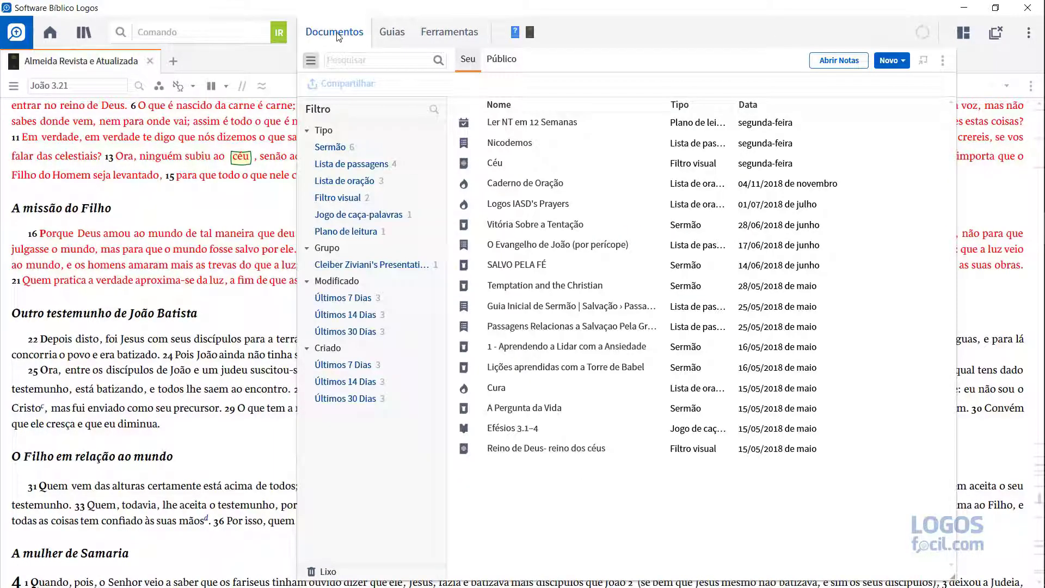
{"action": "left_click", "coordinate": [495, 164]}
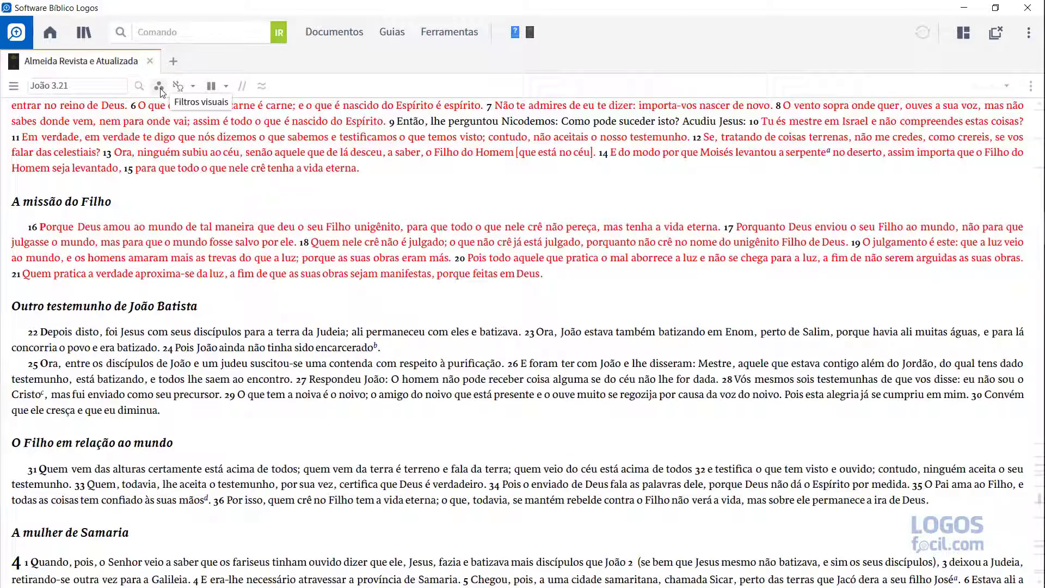
- Turn on Listas de passagens for Almeida Revista e Atualizada and filter the text by the Nicodemos passage list
{"action": "left_click", "coordinate": [159, 87]}
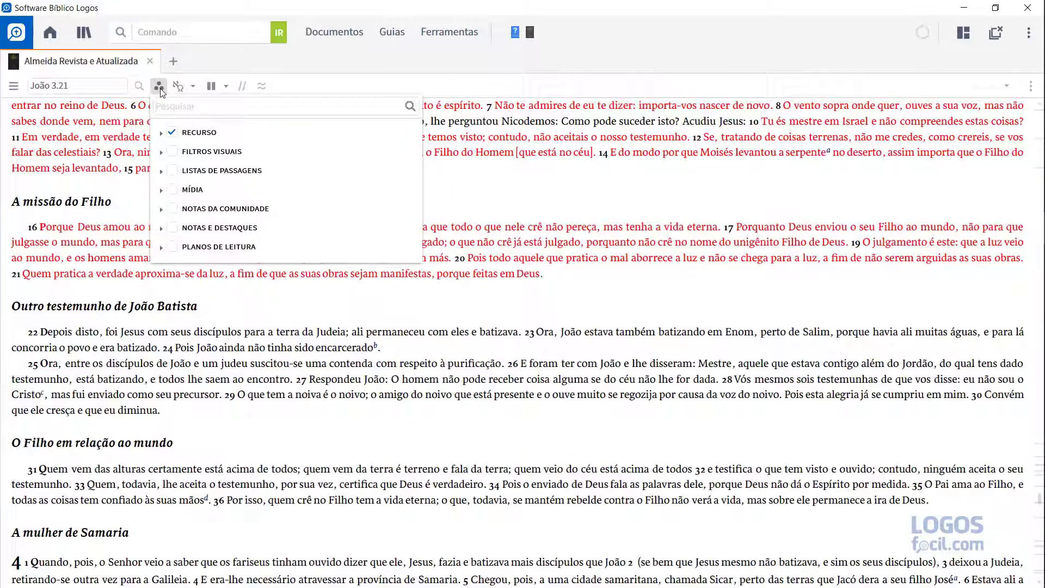
{"action": "left_click", "coordinate": [162, 172]}
{"action": "left_click", "coordinate": [171, 172]}
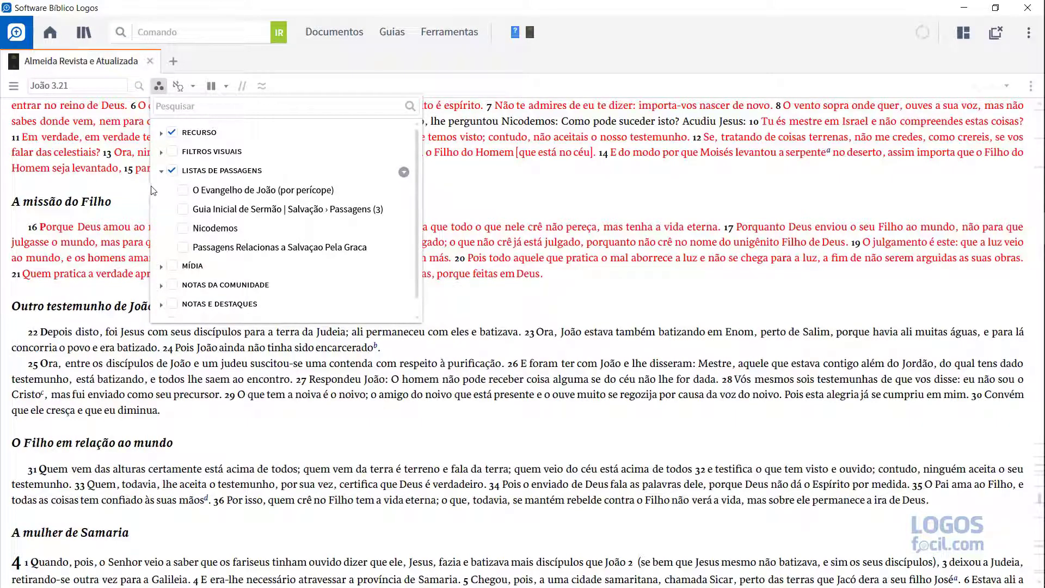
{"action": "left_click", "coordinate": [183, 228]}
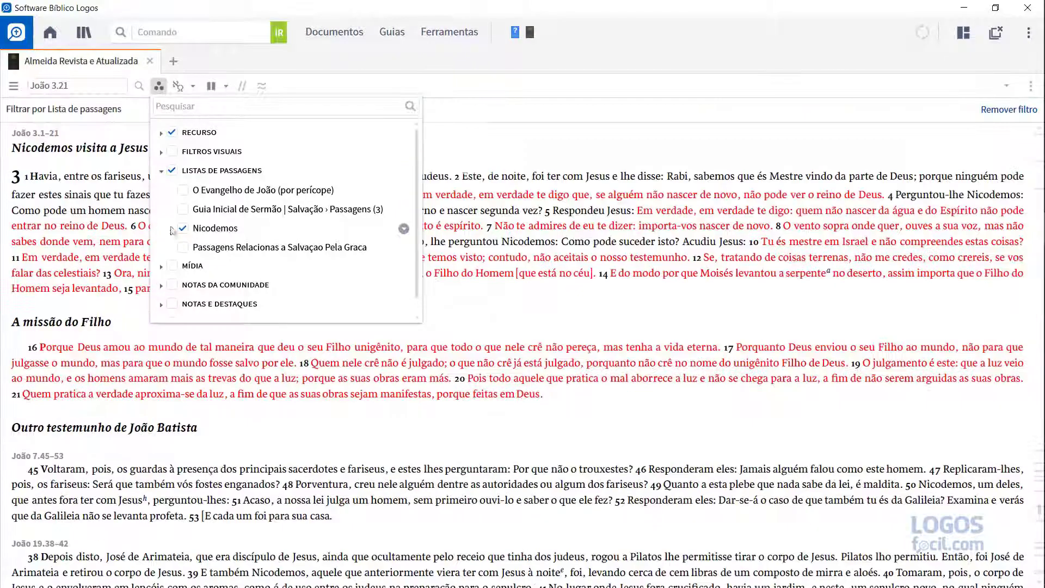
- Create a new Lista de passagens document and open the existing Nicodemos passage list document
{"action": "left_click", "coordinate": [138, 171]}
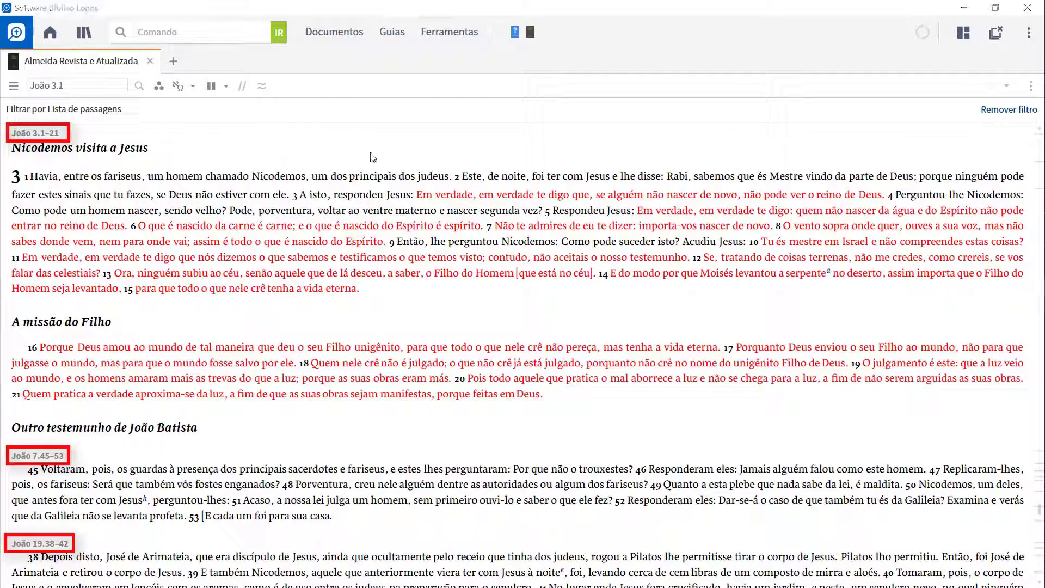
{"action": "left_click", "coordinate": [347, 34]}
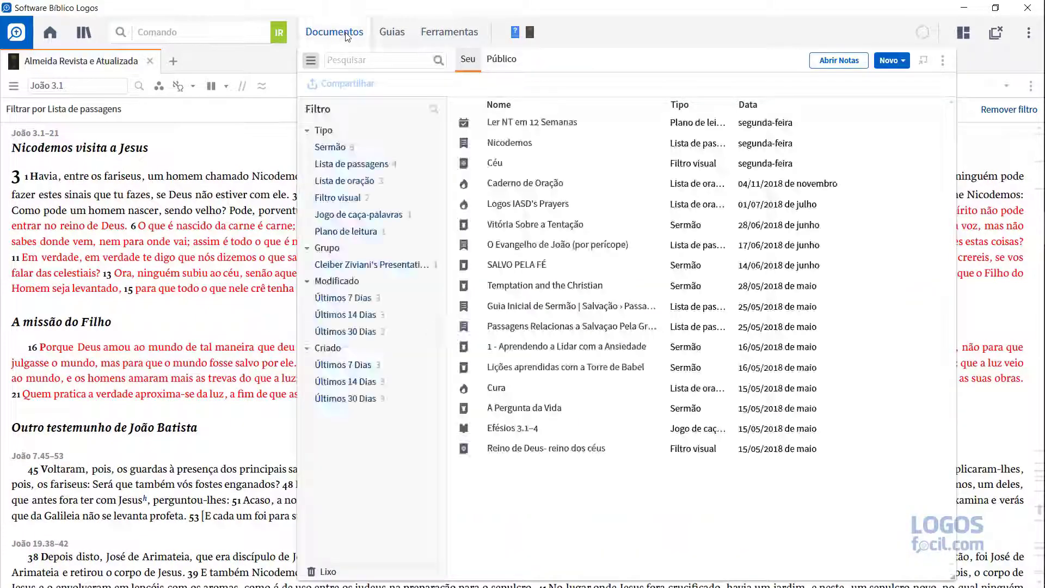
{"action": "left_click", "coordinate": [891, 60]}
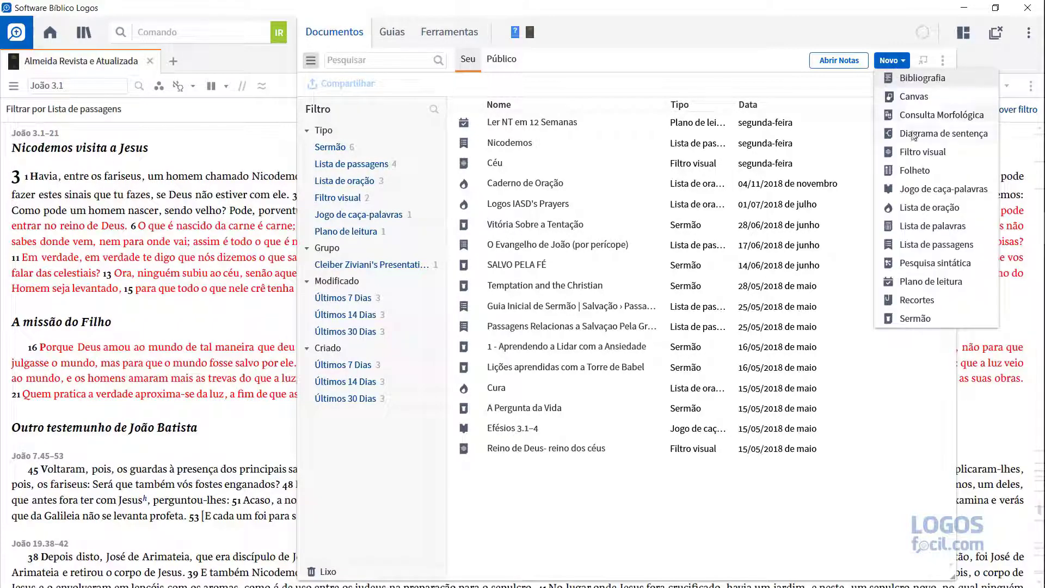
{"action": "left_click", "coordinate": [924, 249]}
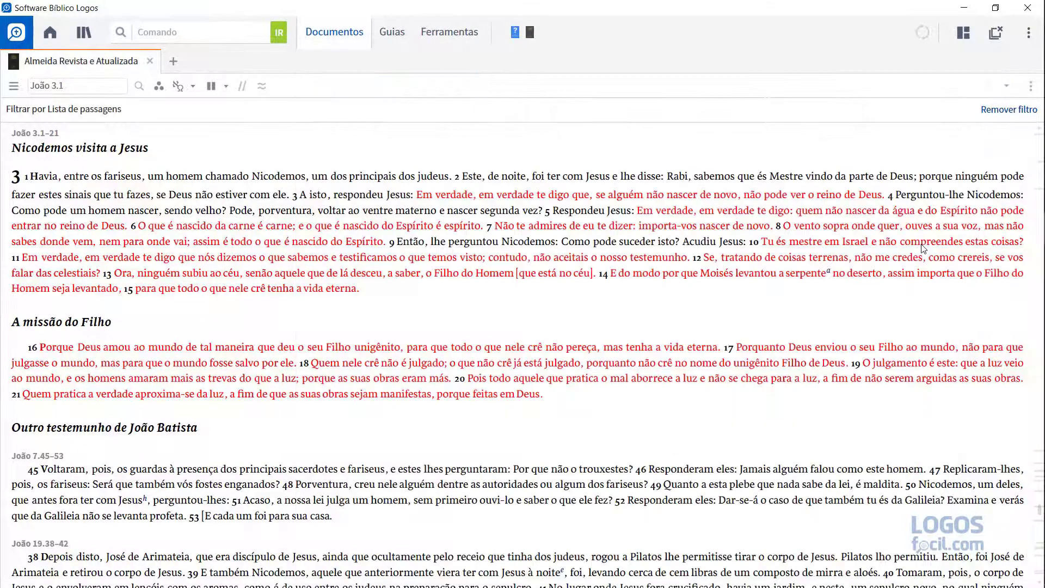
{"action": "left_click", "coordinate": [343, 34]}
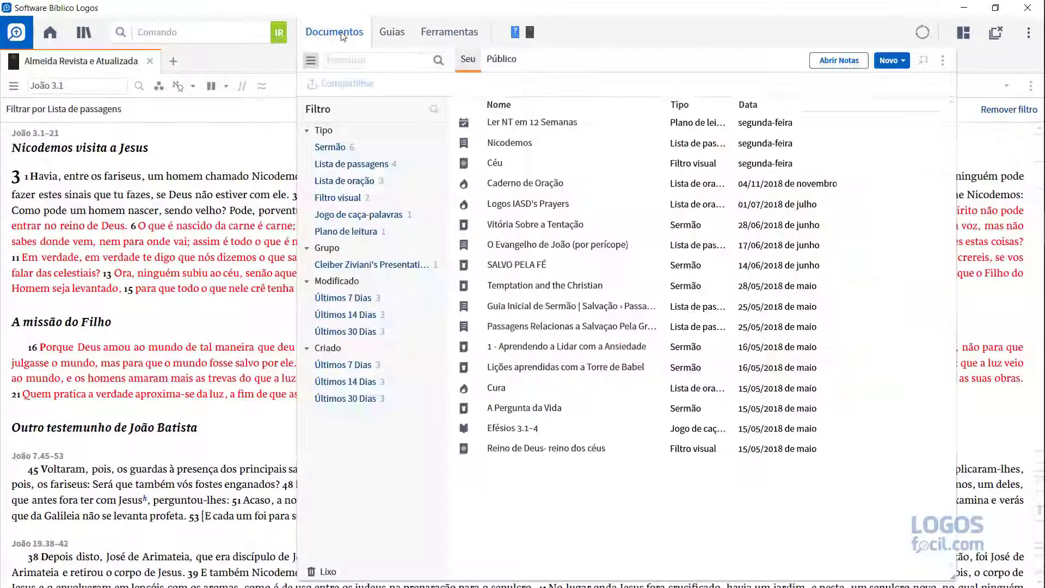
{"action": "left_click", "coordinate": [506, 144]}
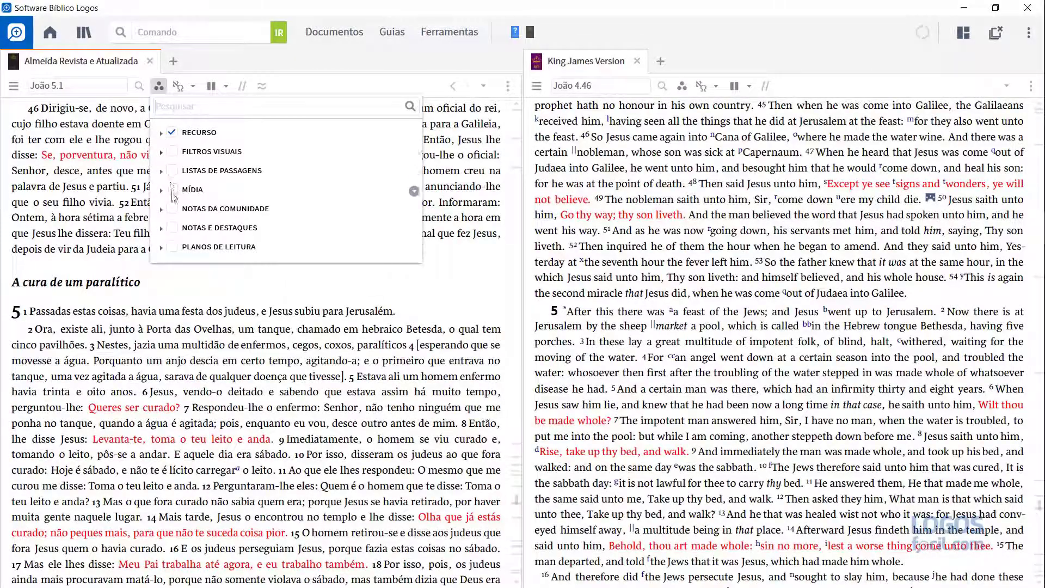
- Turn on Mídia for Almeida Revista e Atualizada and open the media marked at João 2.12, a João 4 video and the João 4.2 painting
{"action": "left_click", "coordinate": [161, 190]}
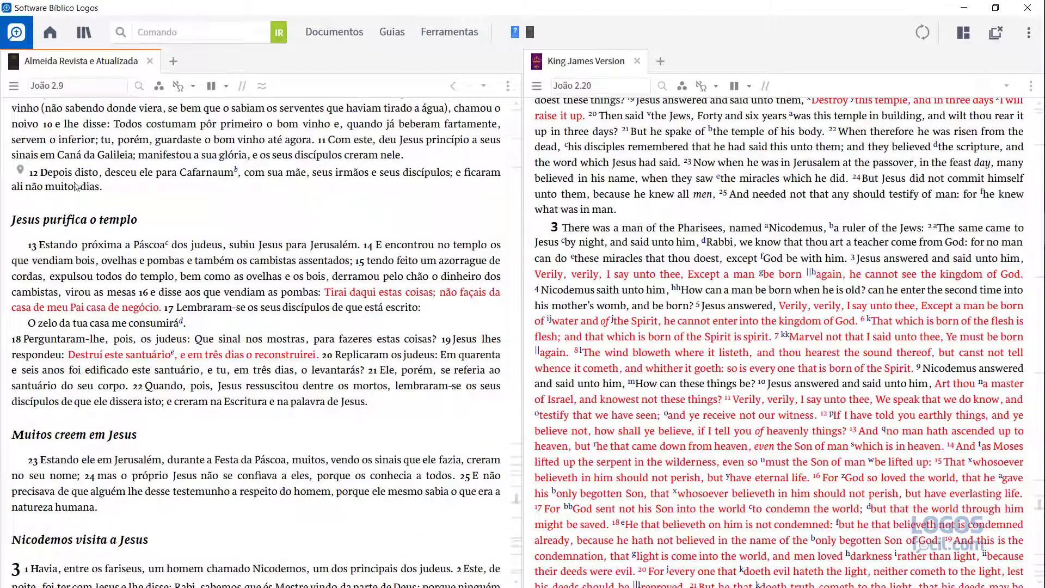
{"action": "left_click", "coordinate": [20, 170]}
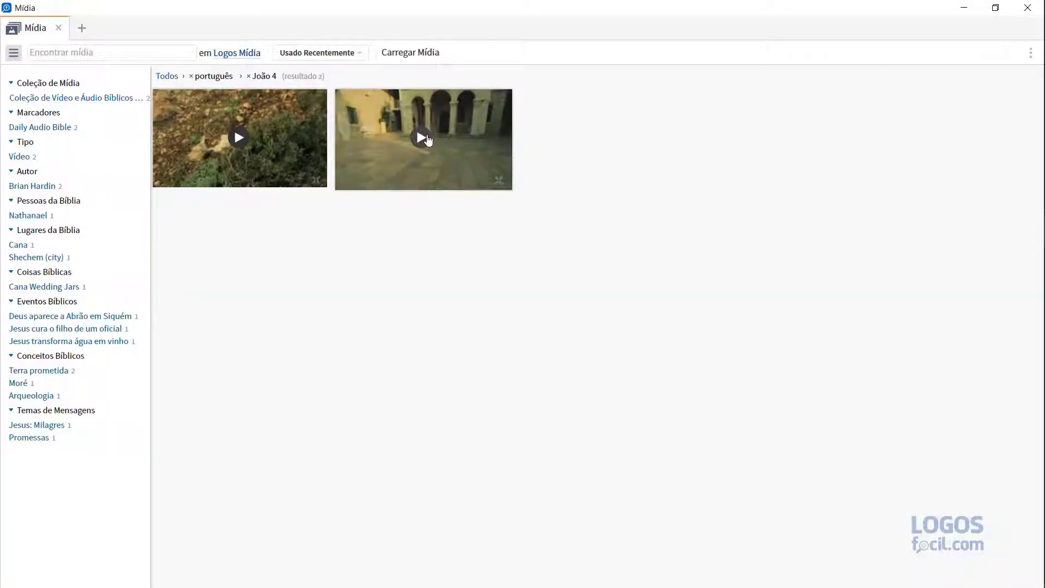
{"action": "left_click", "coordinate": [423, 136]}
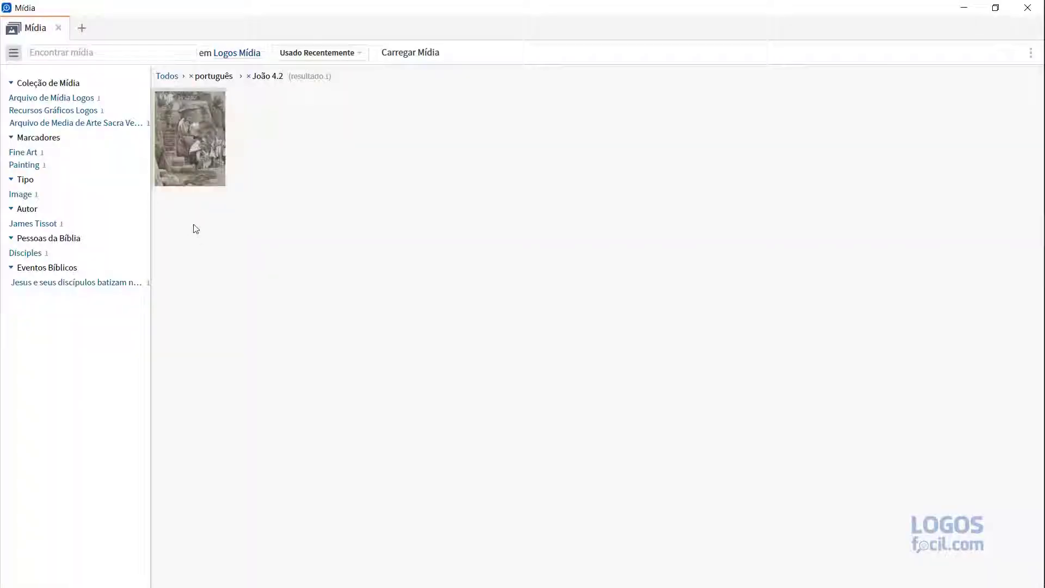
{"action": "left_click", "coordinate": [191, 105]}
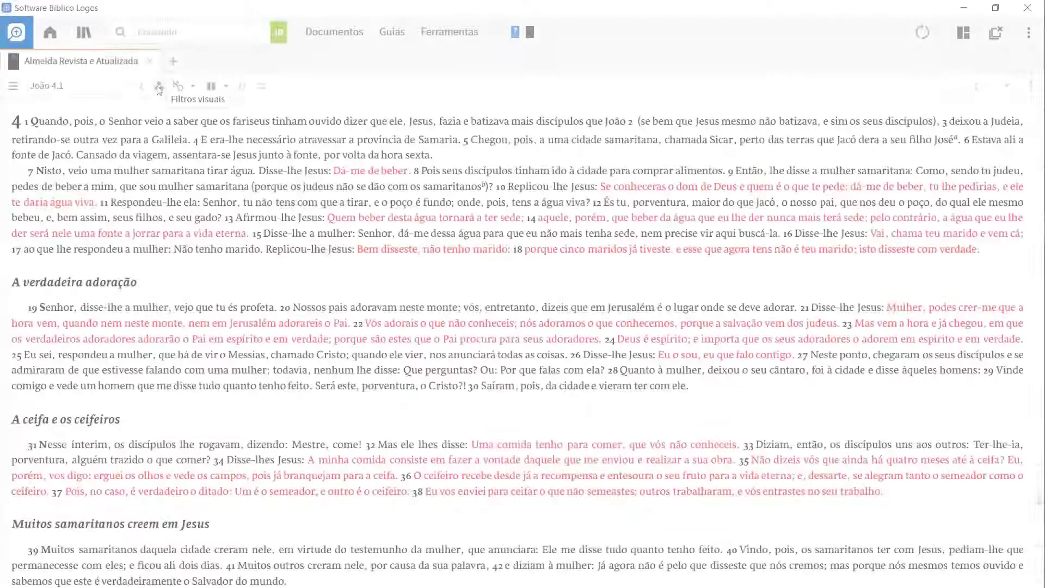
- Turn on Notas da Comunidade for Almeida Revista e Atualizada, open the community note at João 4.7 and read its full text
{"action": "left_click", "coordinate": [158, 86]}
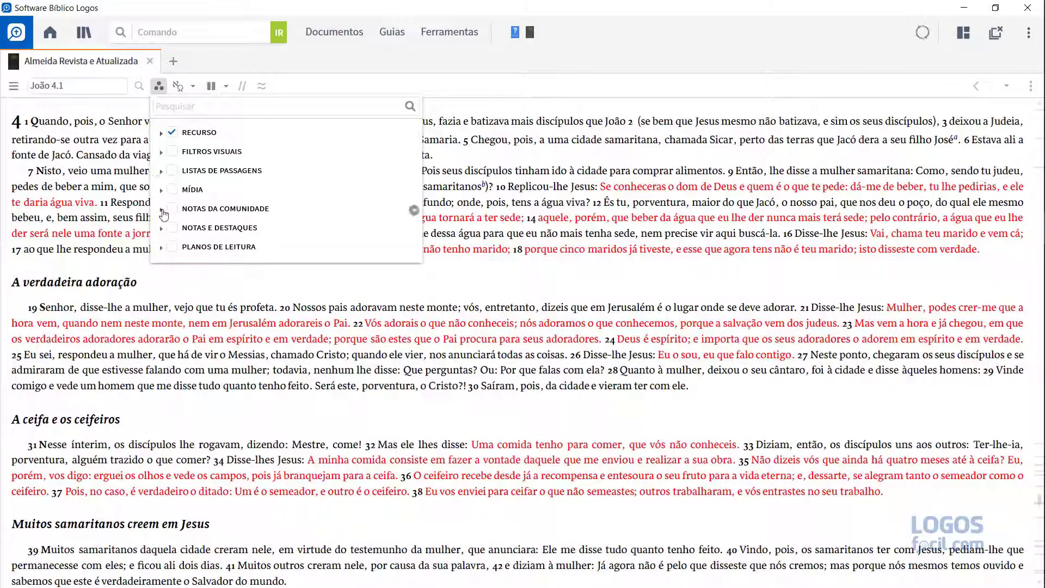
{"action": "left_click", "coordinate": [171, 211]}
{"action": "left_click", "coordinate": [171, 211]}
{"action": "left_click", "coordinate": [466, 118]}
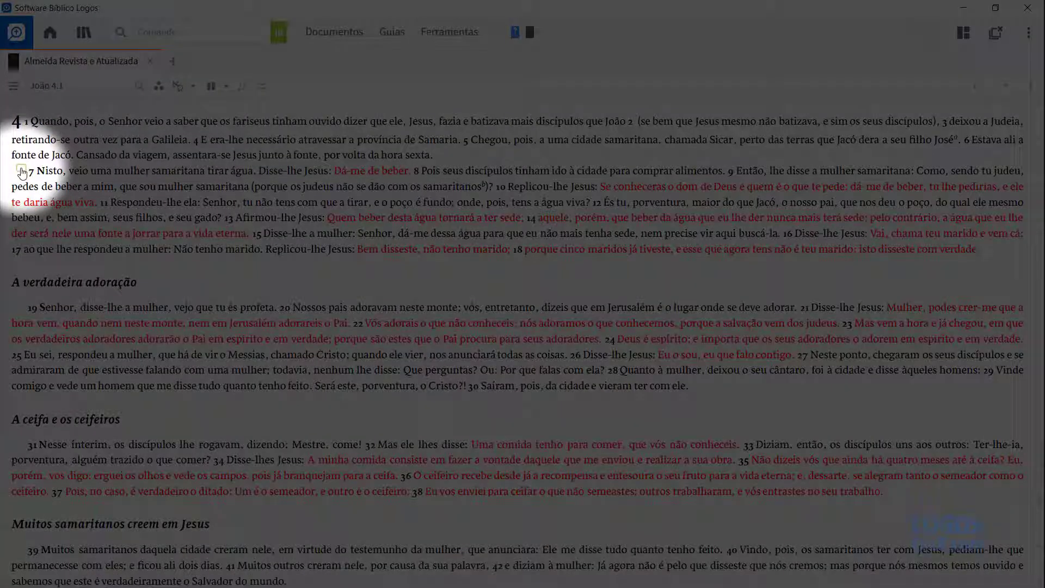
{"action": "left_click", "coordinate": [22, 172]}
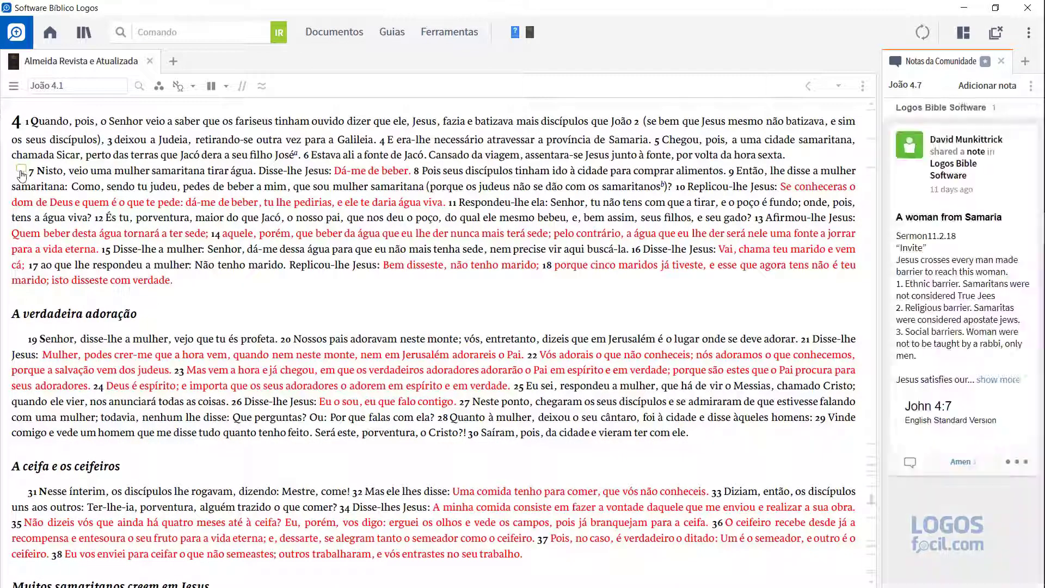
{"action": "left_click", "coordinate": [981, 382]}
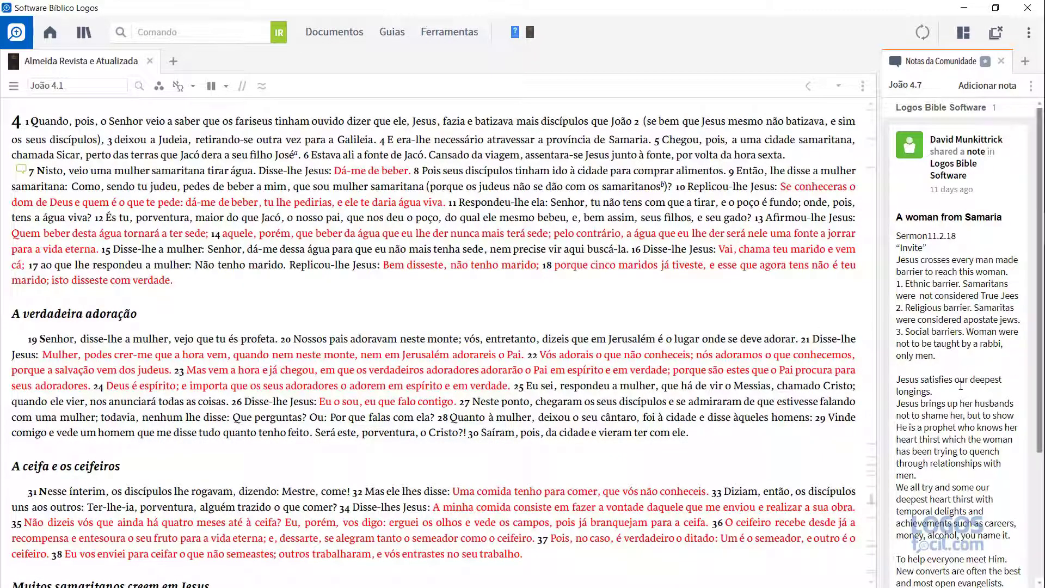
{"action": "scroll", "coordinate": [961, 384], "scroll_direction": "down", "scroll_amount": 2}
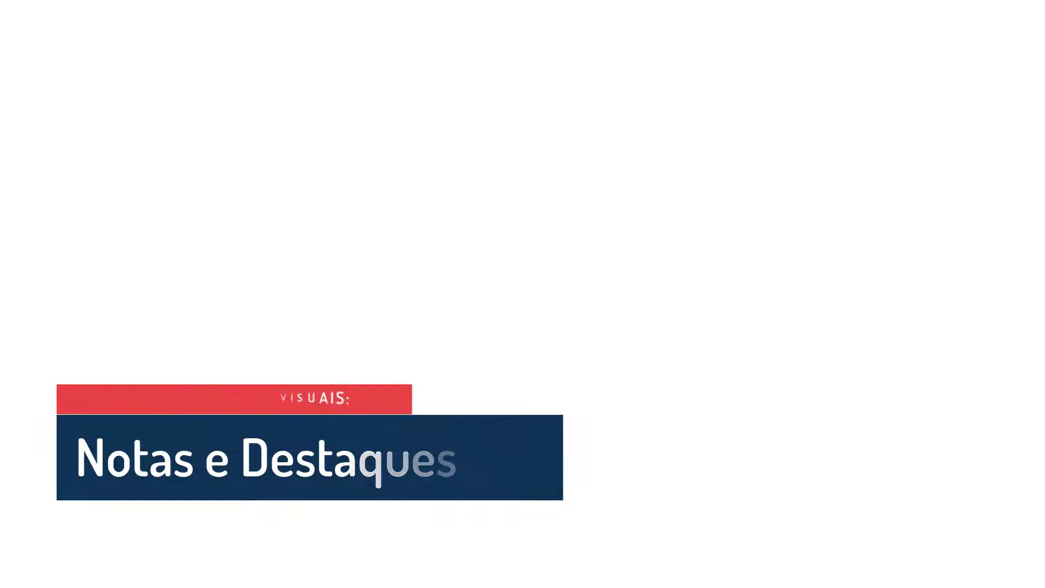
- Turn on an entry of the Notas e destaques filter and point out the note marker at João 4.13
{"action": "left_click", "coordinate": [158, 86]}
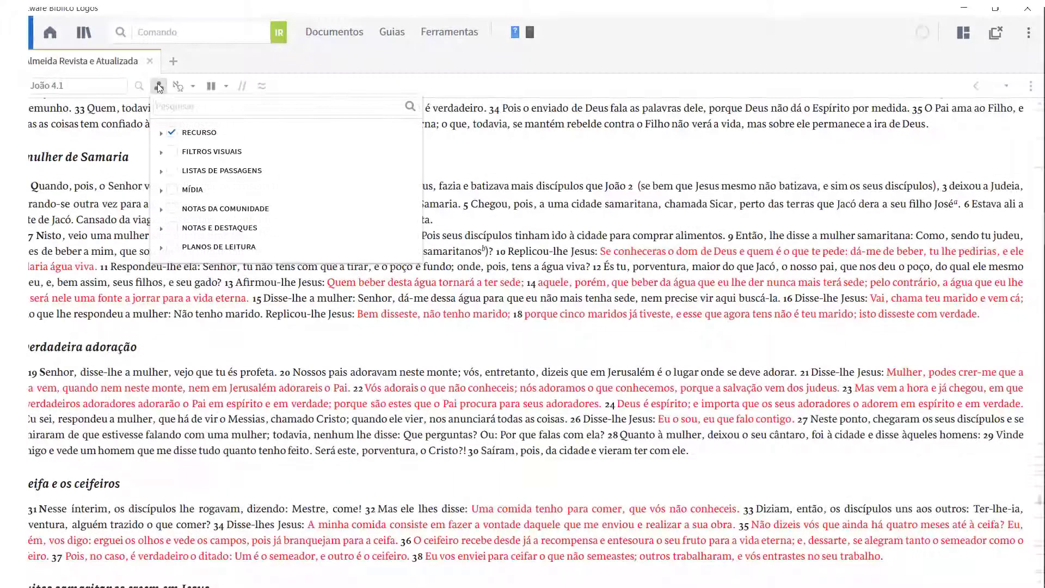
{"action": "left_click", "coordinate": [162, 229]}
{"action": "left_click", "coordinate": [174, 346]}
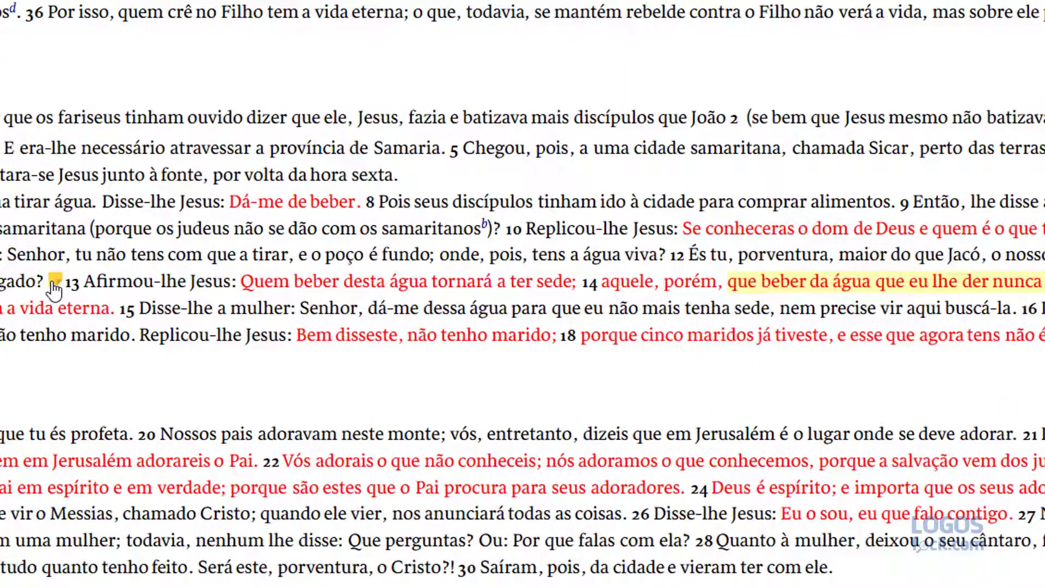
{"action": "mouse_move", "coordinate": [54, 288]}
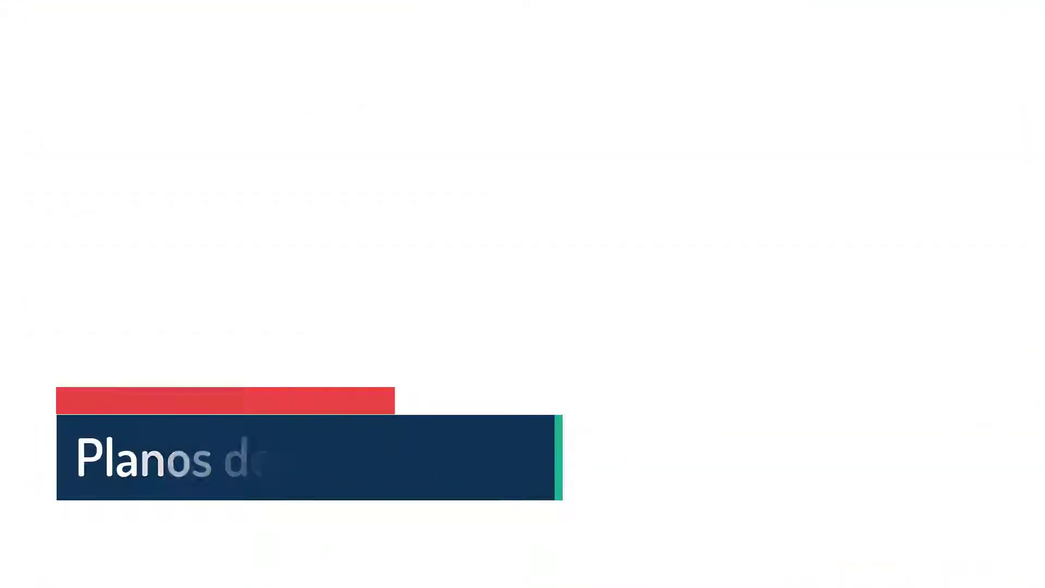
- Turn on Planos de leitura with the Ler NT em 12 Semanas plan for Almeida Revista e Atualizada at Mateus 1
{"action": "left_click", "coordinate": [158, 87]}
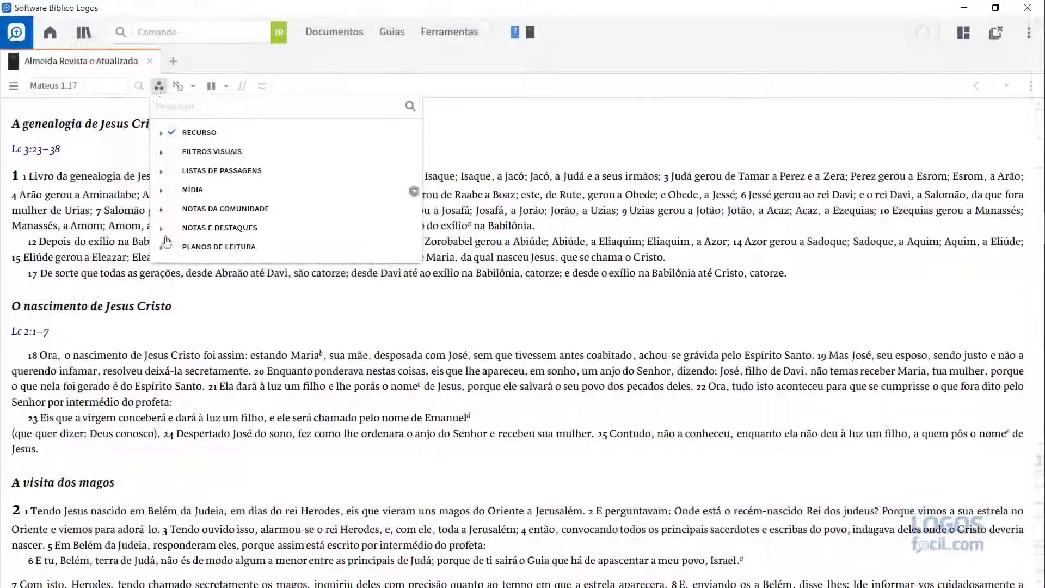
{"action": "left_click", "coordinate": [162, 248]}
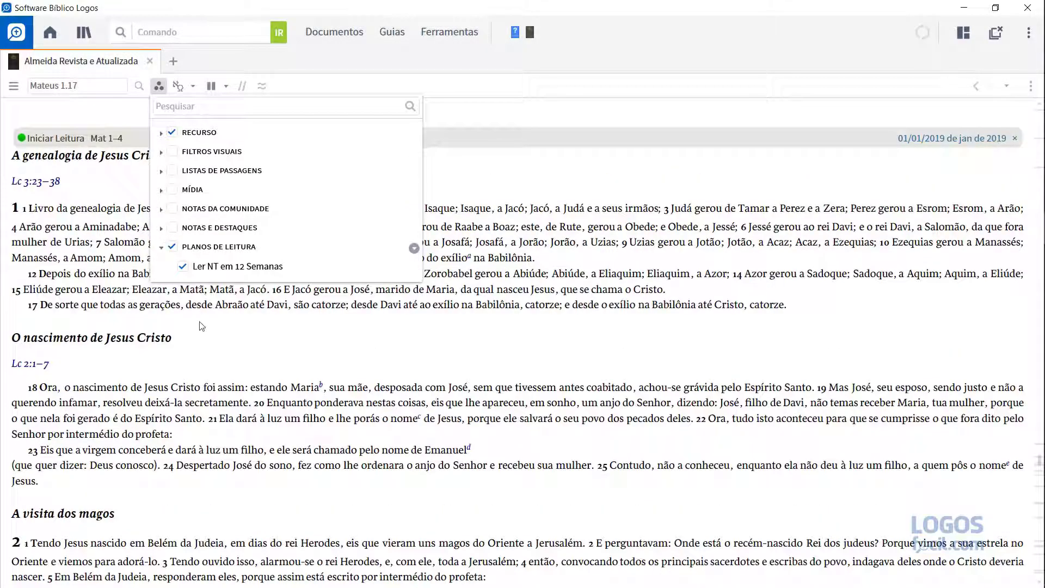